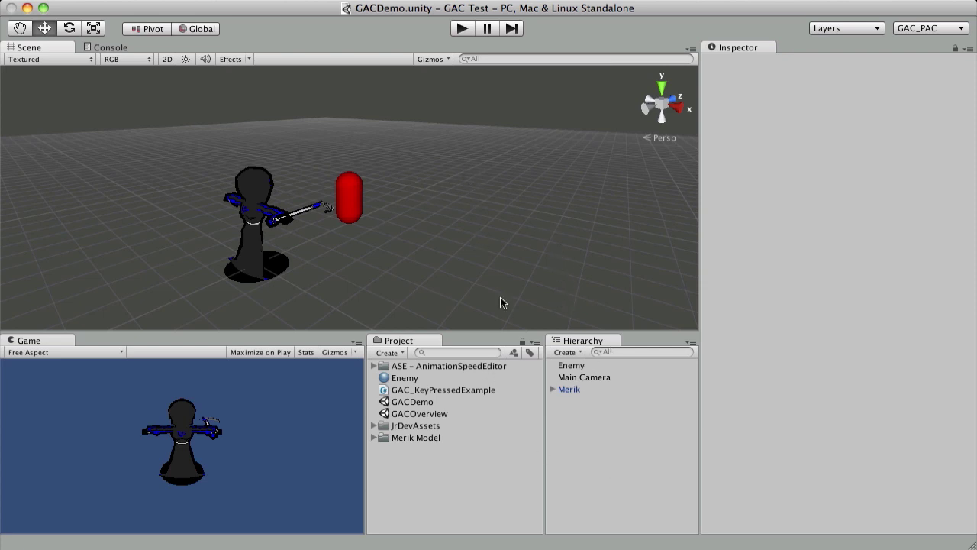
Step: Add the GAC script component to the Merik object
left_click(576, 388)
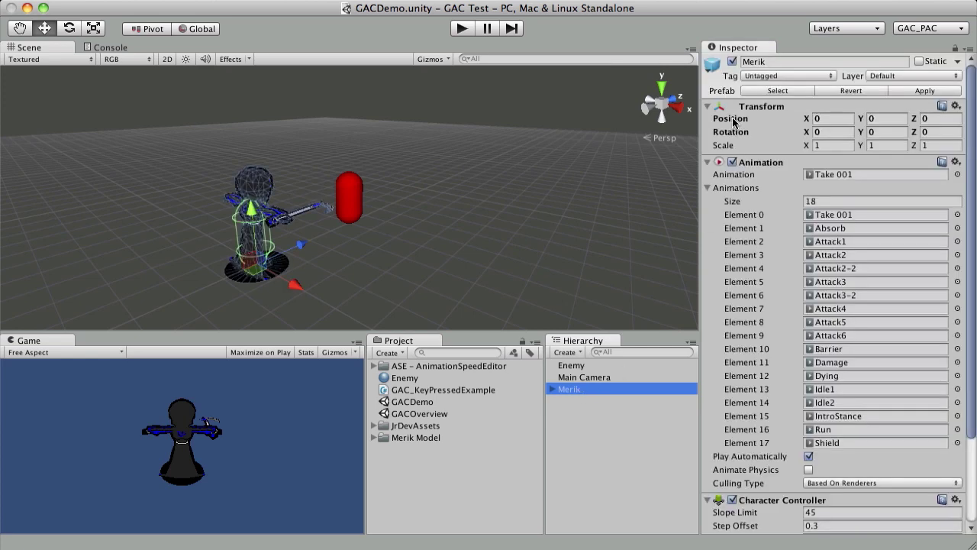
scroll(889, 207, "down", 5)
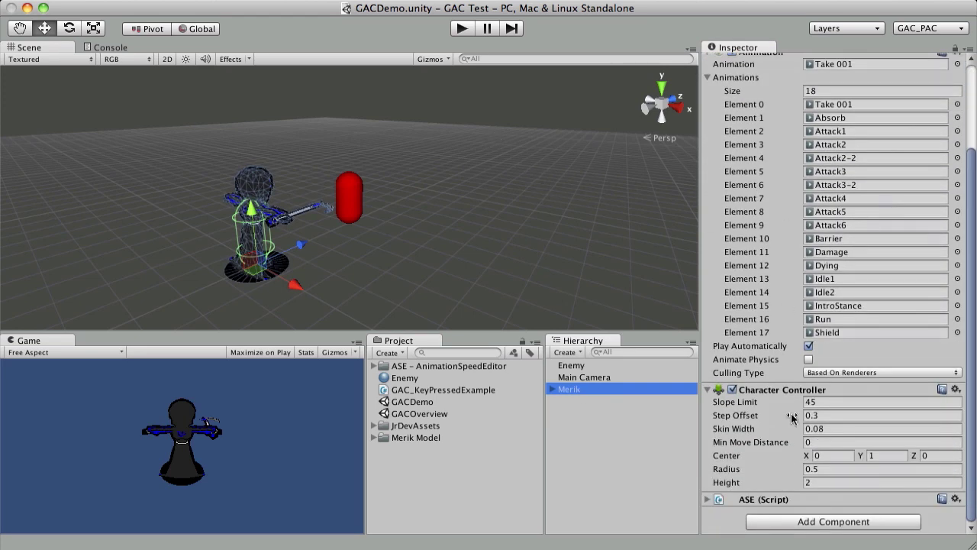
left_click(832, 521)
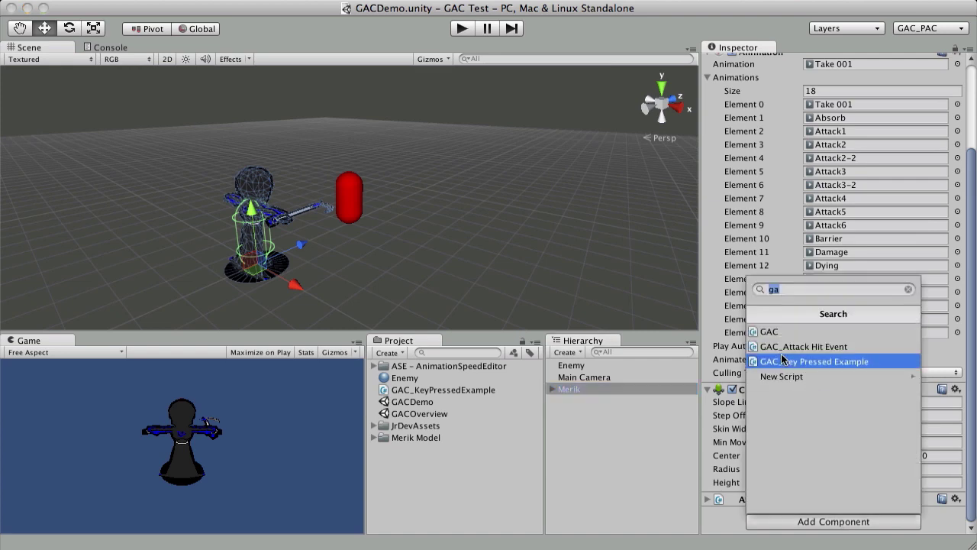
left_click(835, 331)
scroll(809, 210, "down", 6)
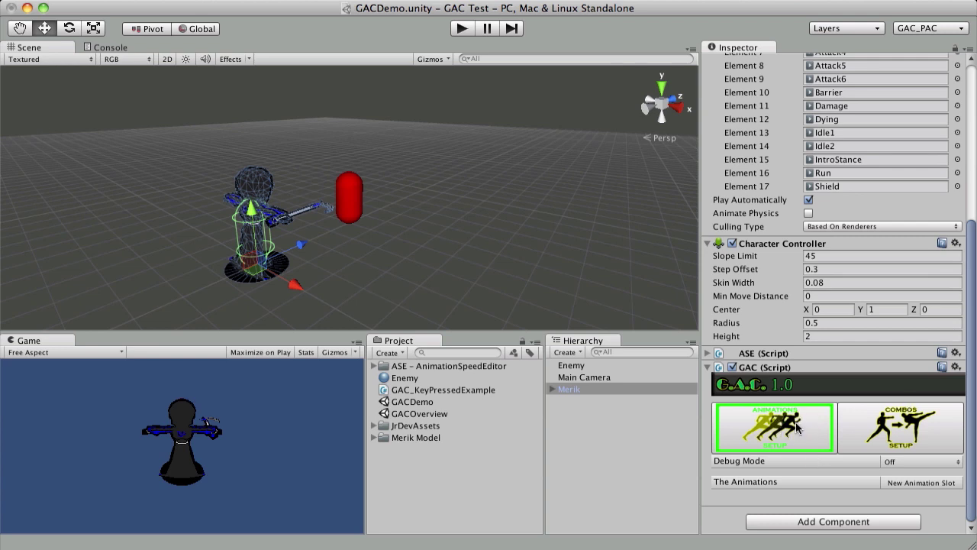
Step: Compare GAC's Combos Setup and Animations Setup pages, and look over Merik's list of animation clips
left_click(851, 426)
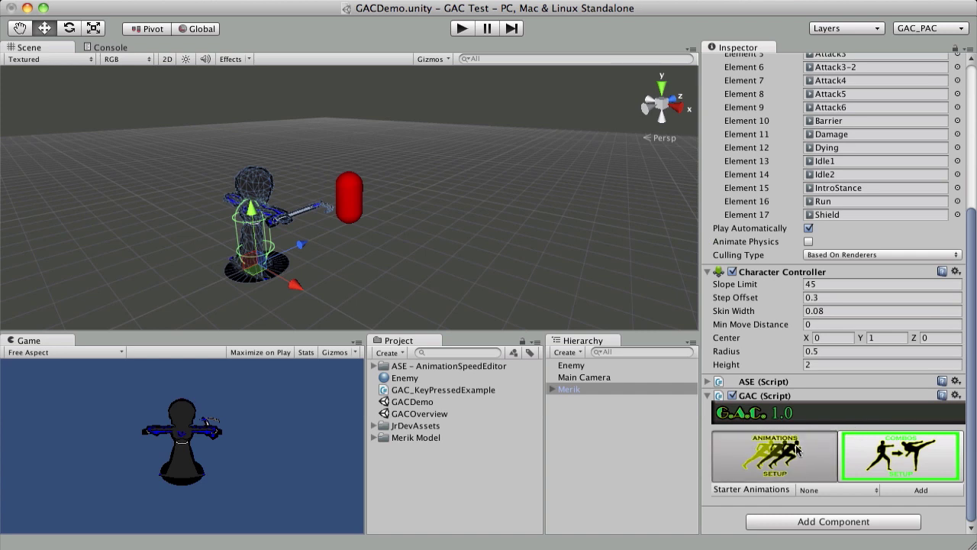
left_click(796, 450)
left_click(899, 447)
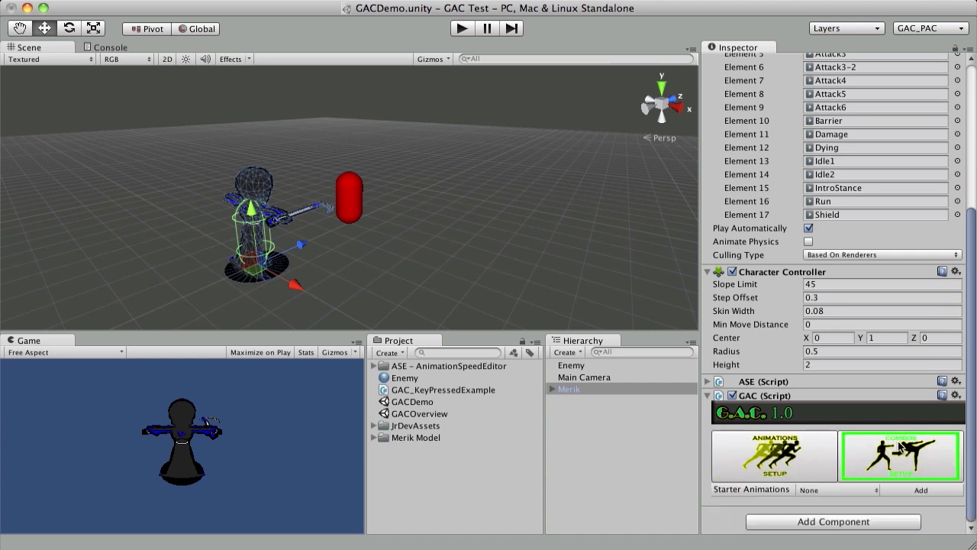
left_click(777, 455)
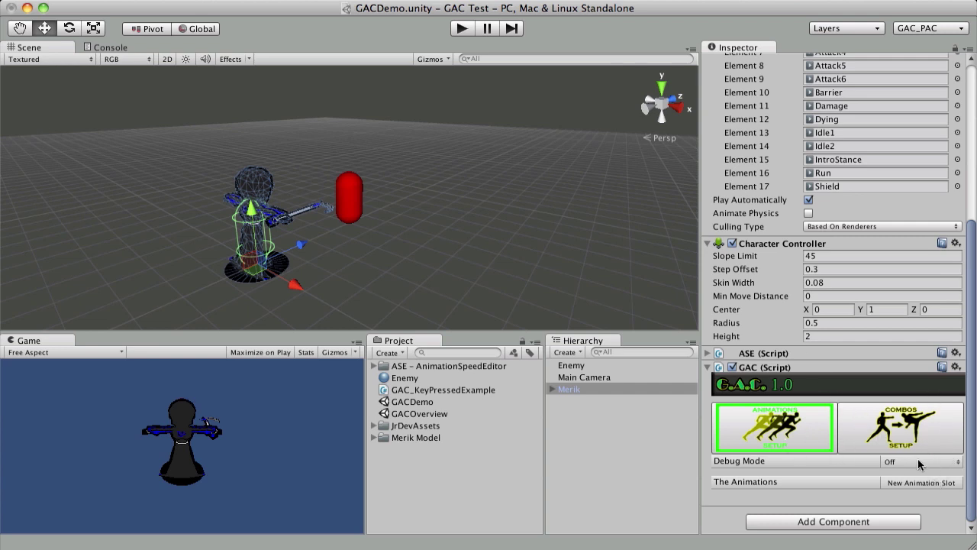
scroll(900, 426, "up", 5)
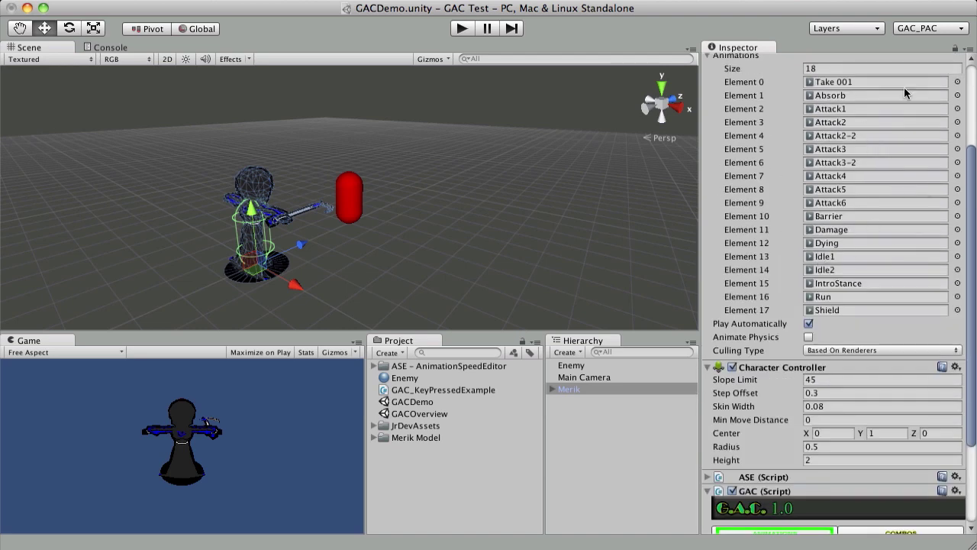
scroll(846, 185, "down", 5)
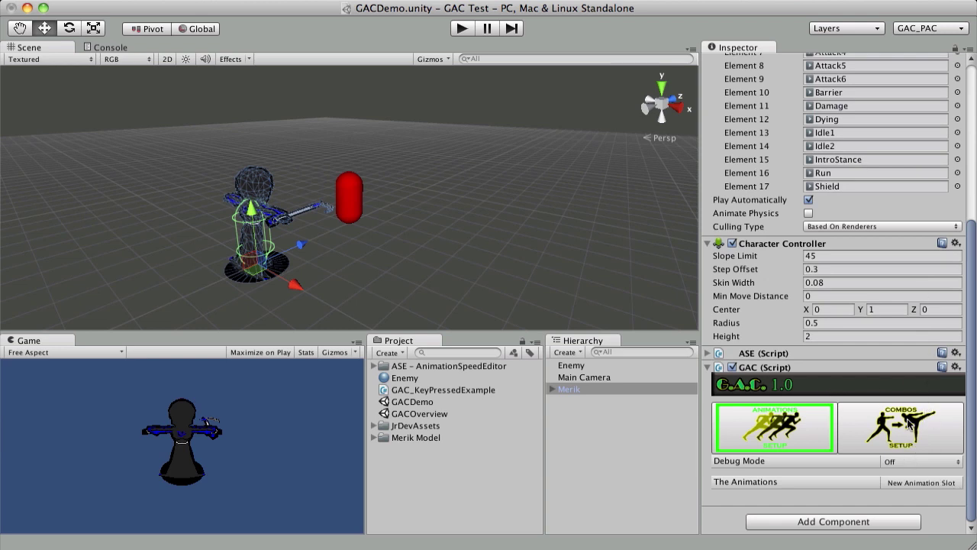
Step: Create a new GAC animation slot and apply the Attack1 animation to it
left_click(916, 481)
scroll(876, 378, "down", 5)
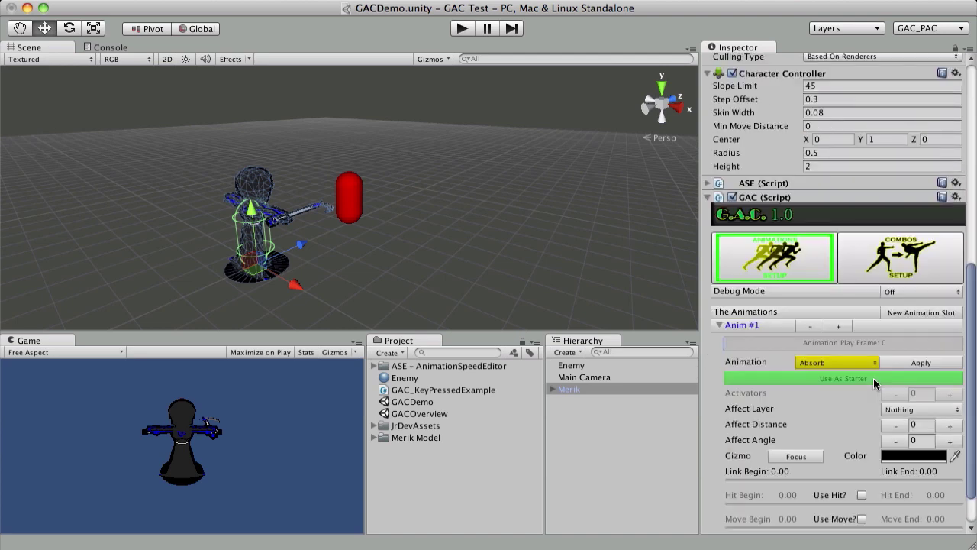
scroll(801, 346, "down", 3)
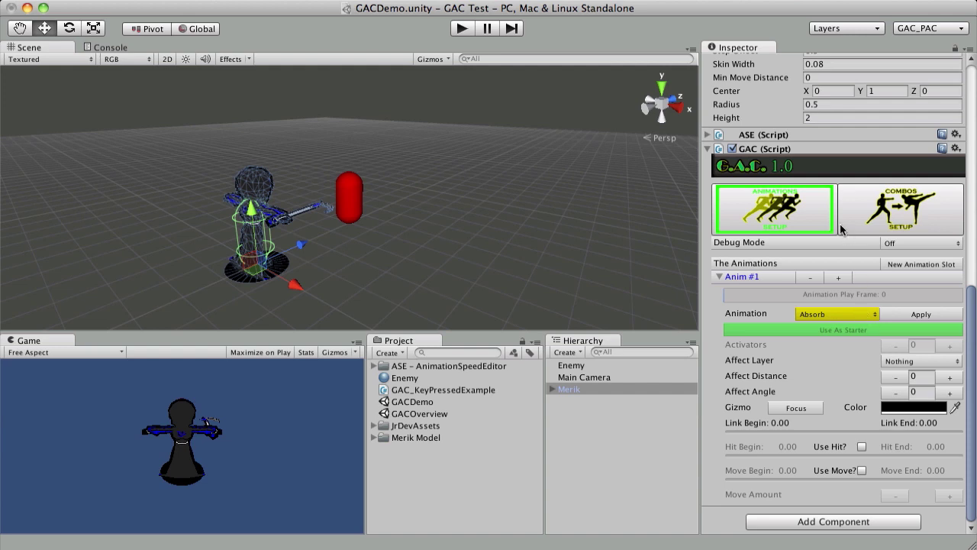
left_click(872, 313)
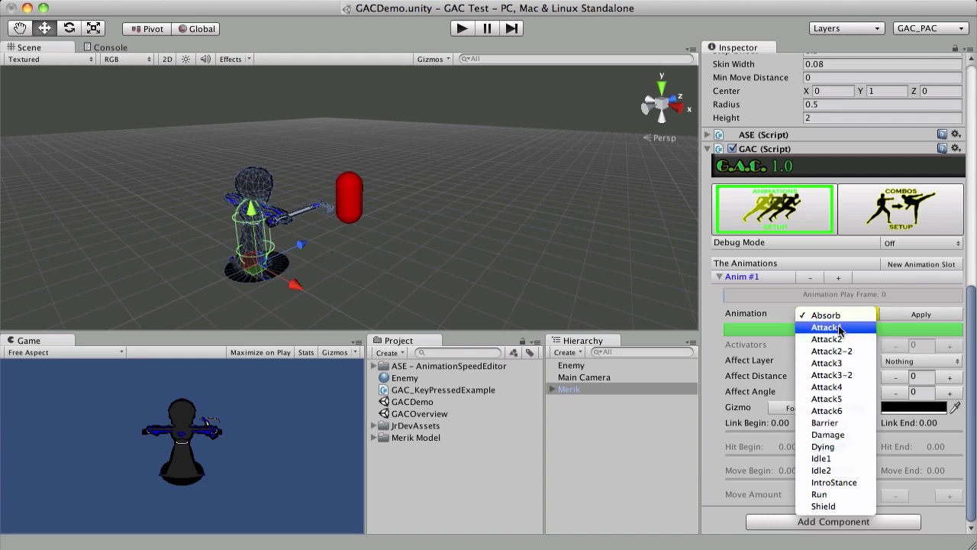
left_click(838, 328)
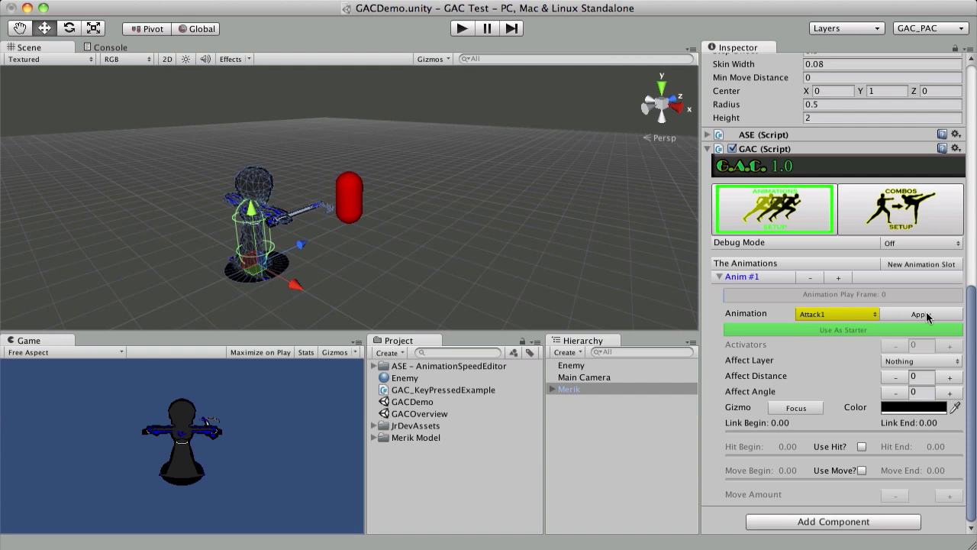
left_click(927, 314)
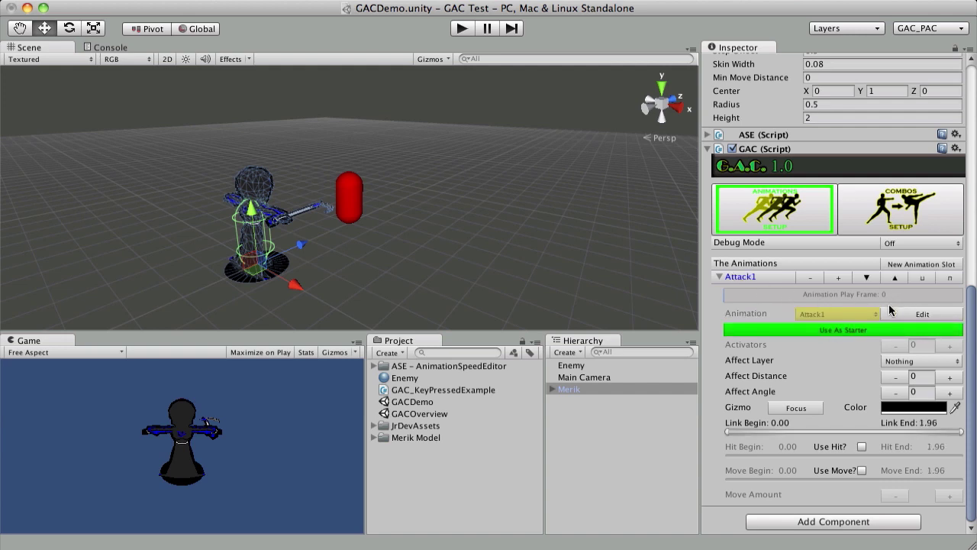
Step: Add more animation slots below Attack1 and apply the Attack2 animation to the second slot
left_click(842, 278)
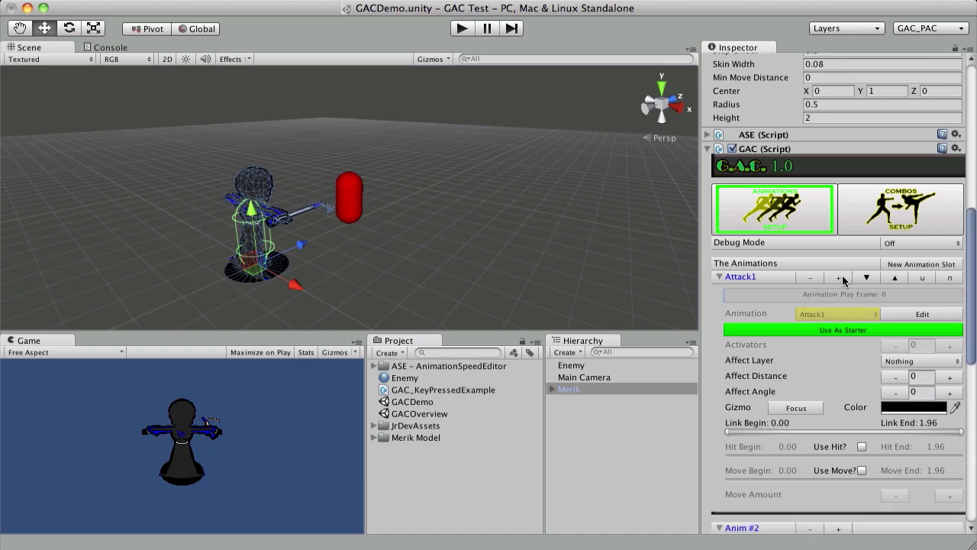
left_click(842, 278)
scroll(832, 286, "down", 10)
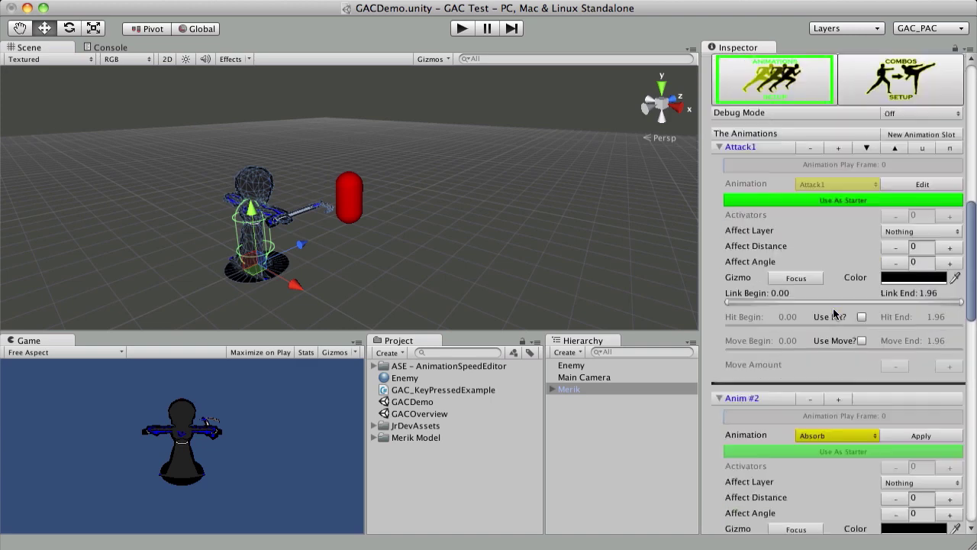
scroll(826, 292, "up", 5)
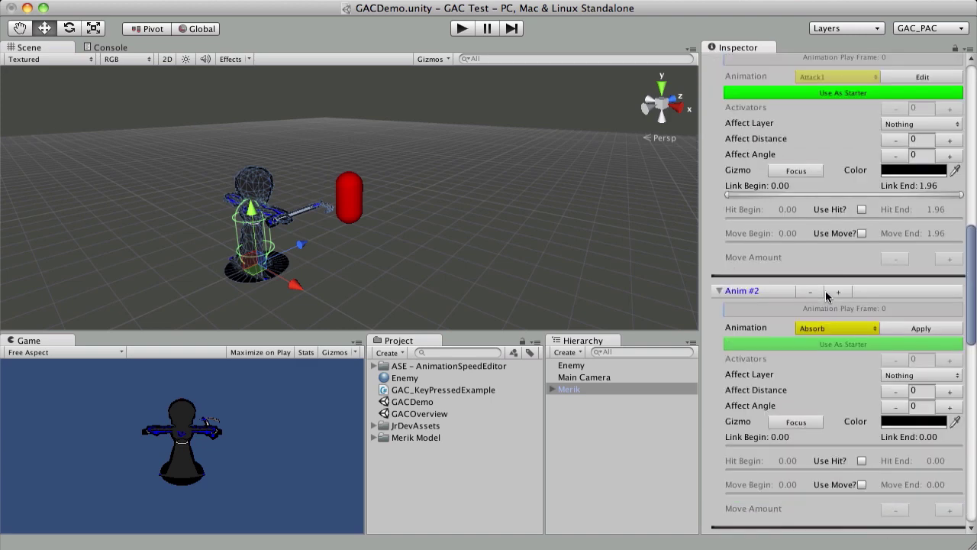
left_click(853, 327)
left_click(847, 344)
left_click(928, 327)
Step: Apply the Attack3 animation to the third animation slot
scroll(813, 294, "down", 3)
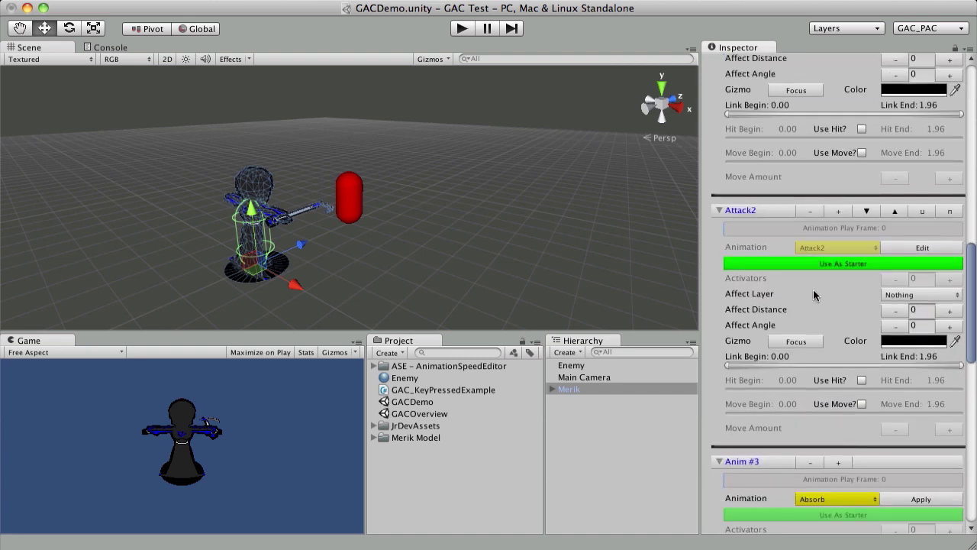
scroll(813, 296, "down", 5)
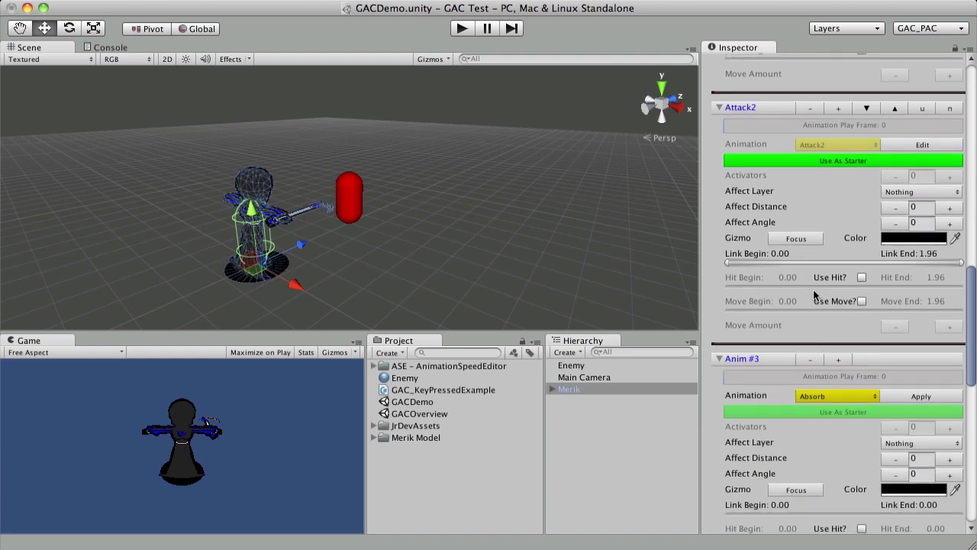
left_click(852, 380)
left_click(848, 380)
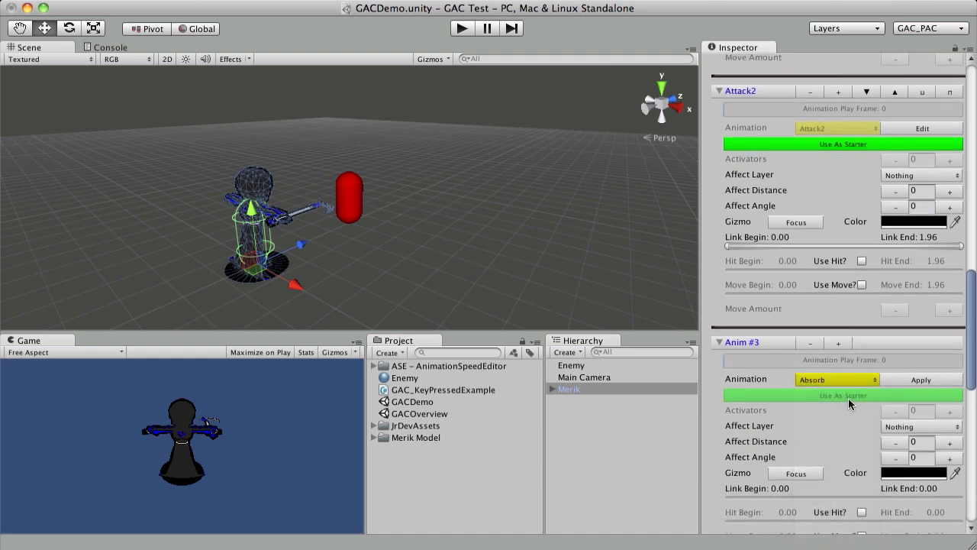
left_click(840, 379)
left_click(829, 405)
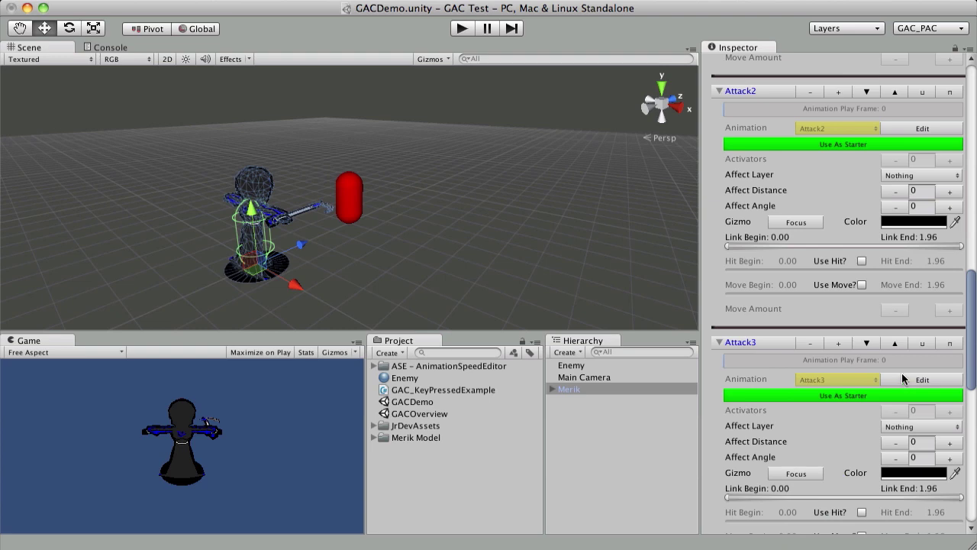
Step: Apply the Attack2-2 animation to the fourth animation slot
scroll(855, 357, "down", 10)
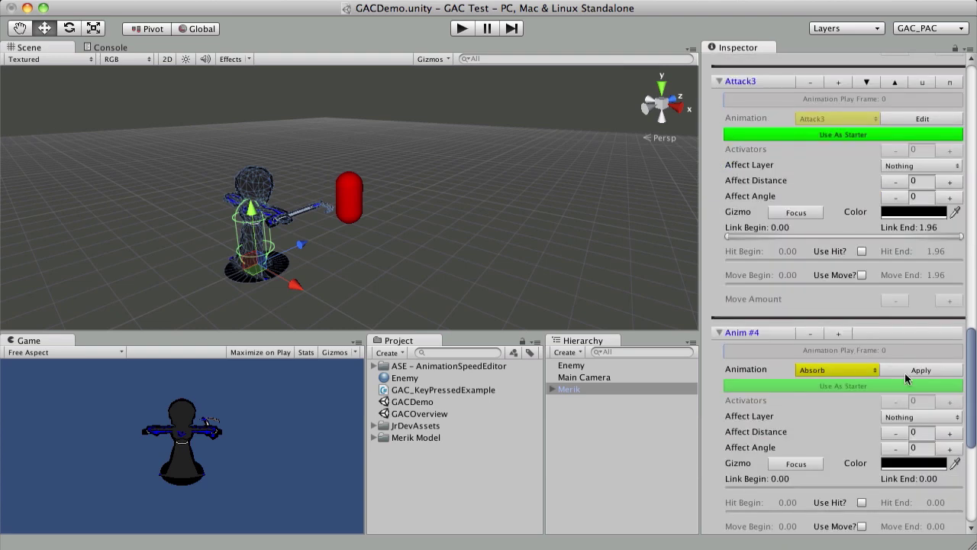
left_click(863, 370)
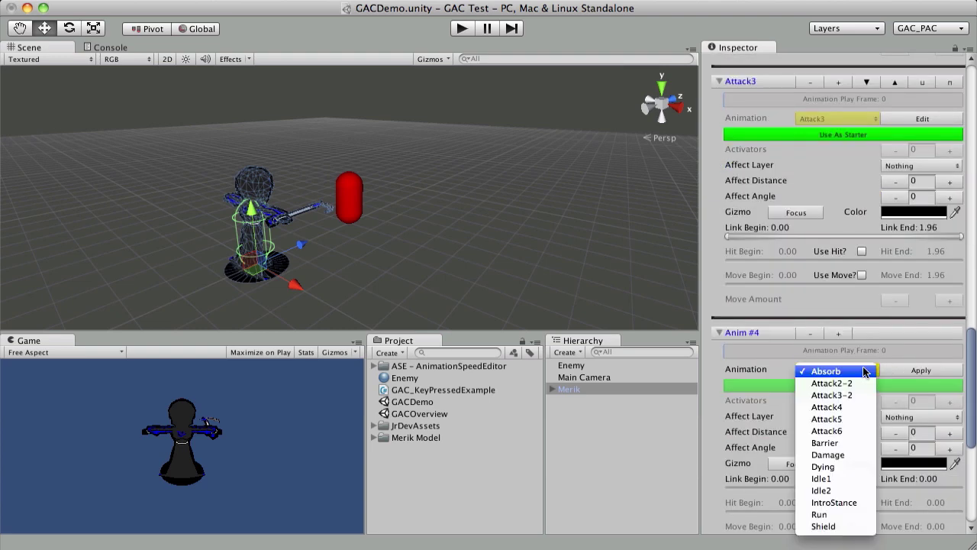
key("Return")
left_click(920, 370)
Step: Apply the Attack4 animation to the fifth animation slot
scroll(839, 343, "down", 7)
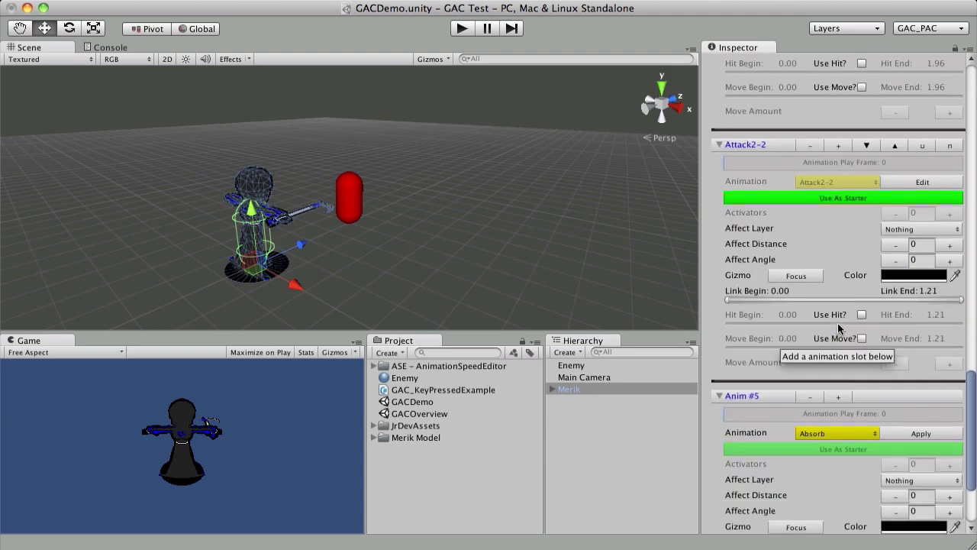
left_click(863, 433)
key("Return")
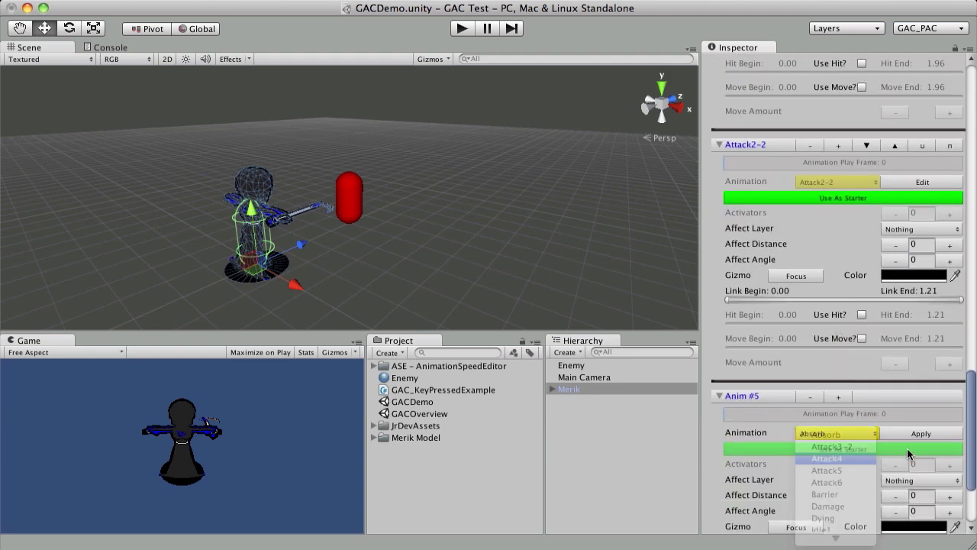
left_click(940, 429)
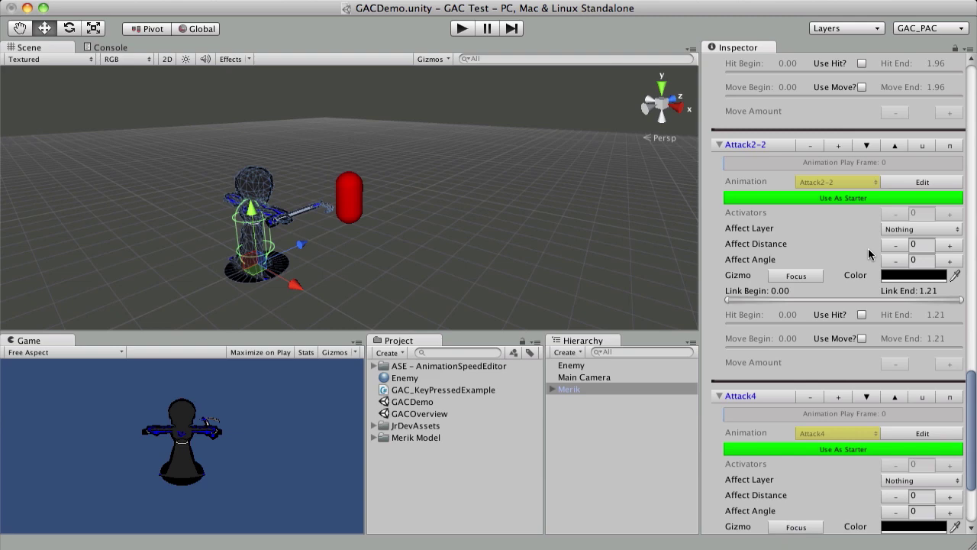
Step: Review the assigned attack animation slots and the Combos Setup page
scroll(907, 293, "up", 9)
scroll(907, 294, "down", 10)
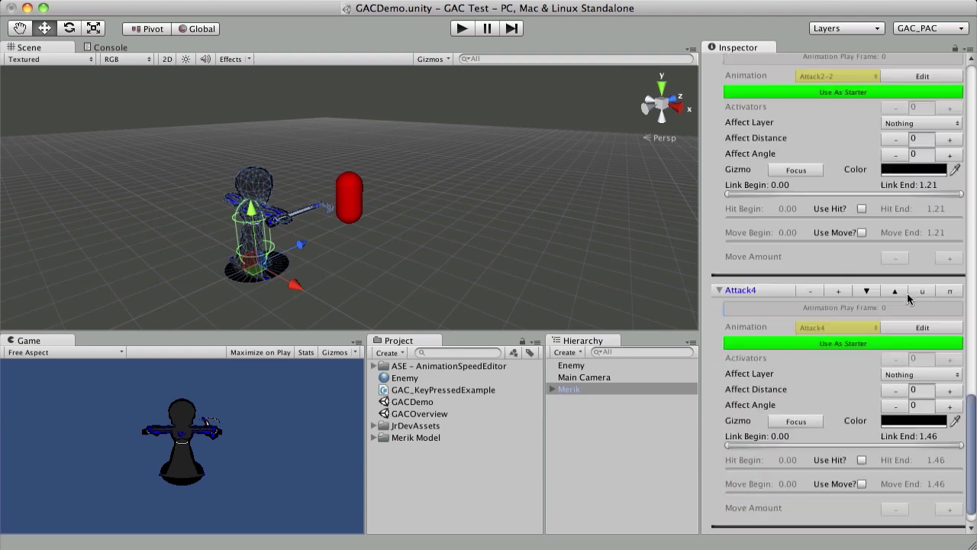
scroll(901, 305, "up", 8)
scroll(890, 320, "up", 10)
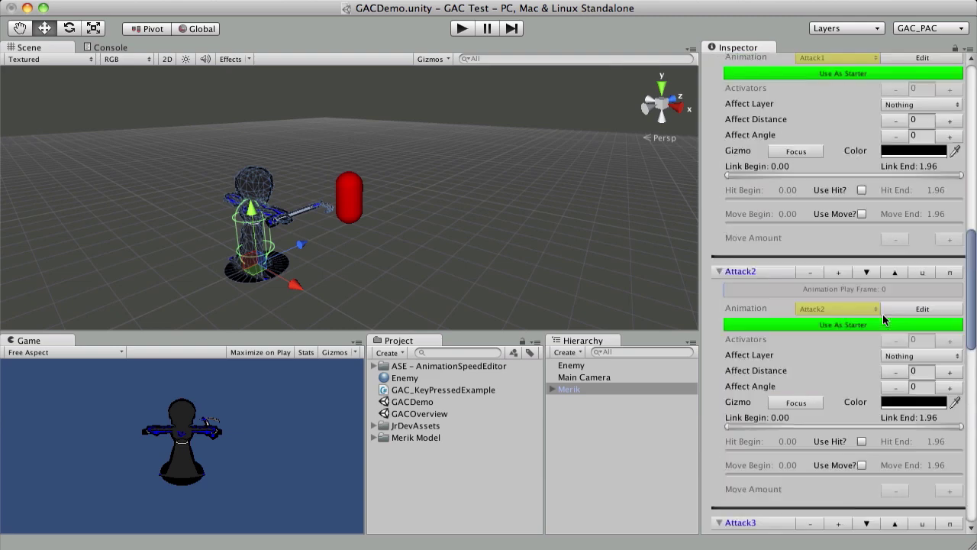
scroll(884, 330, "down", 3)
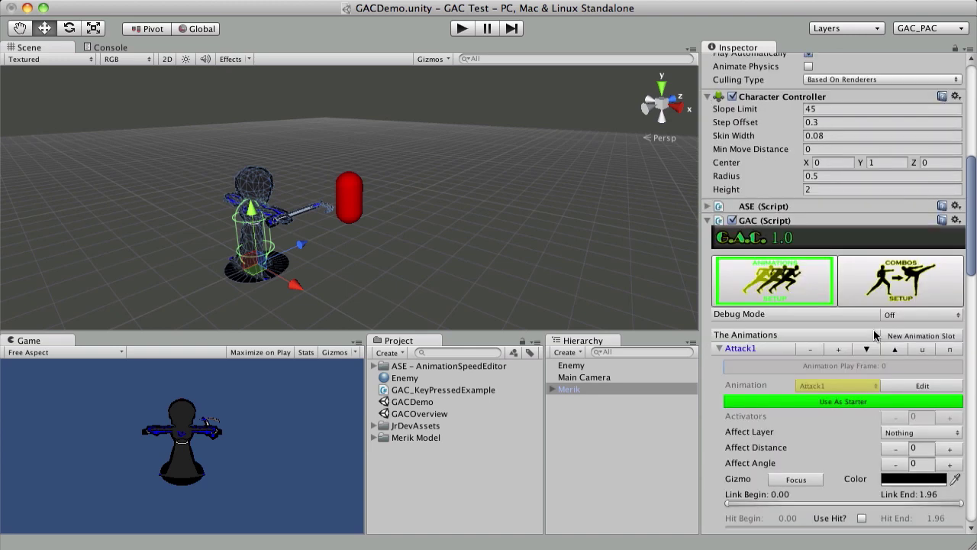
scroll(885, 328, "down", 2)
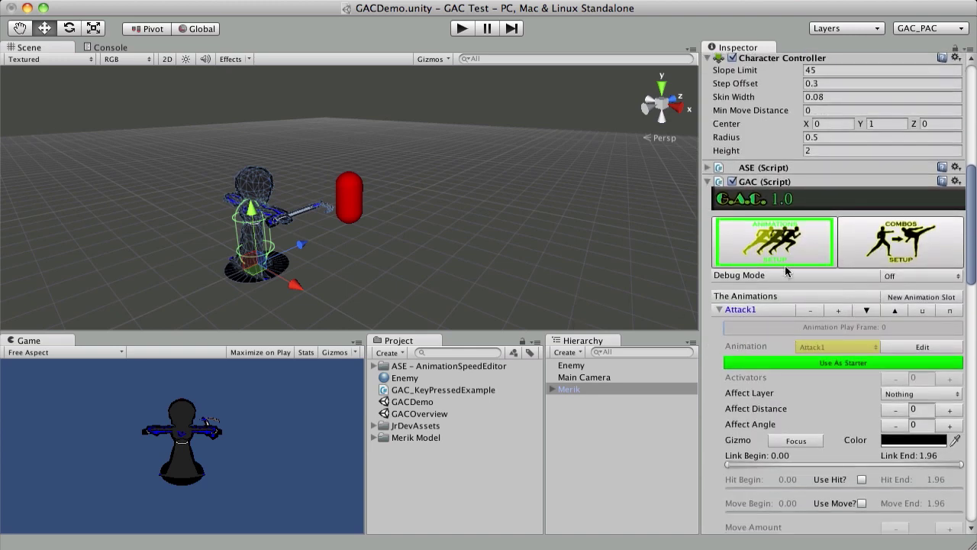
left_click(853, 243)
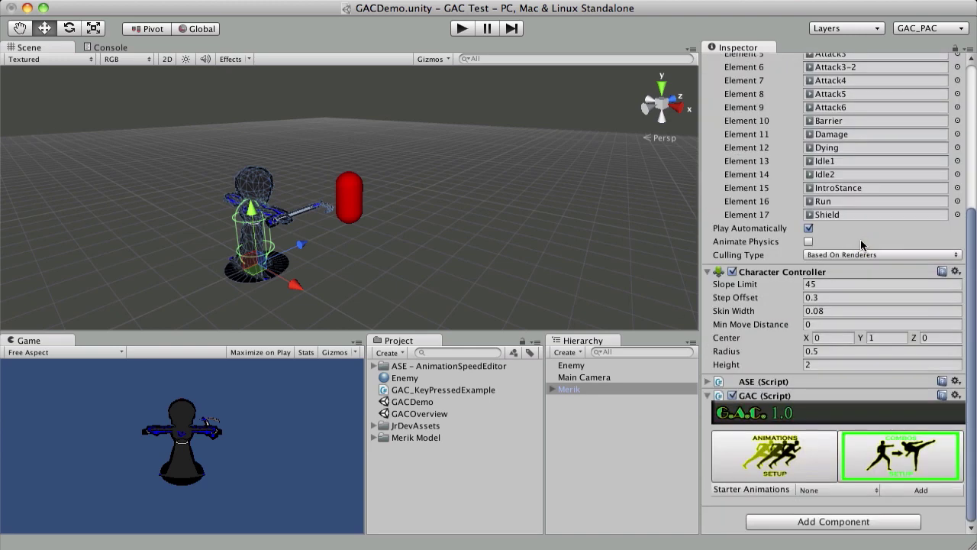
Step: Return to Animations Setup and mark the Attack1 animation for use as a starter
left_click(786, 447)
scroll(898, 416, "down", 5)
scroll(898, 415, "down", 4)
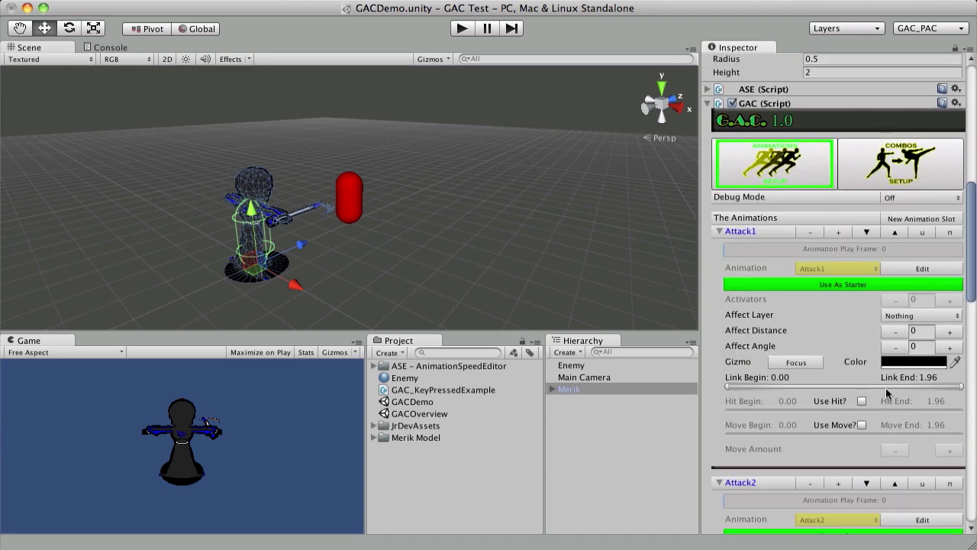
scroll(853, 249, "down", 6)
scroll(853, 260, "up", 10)
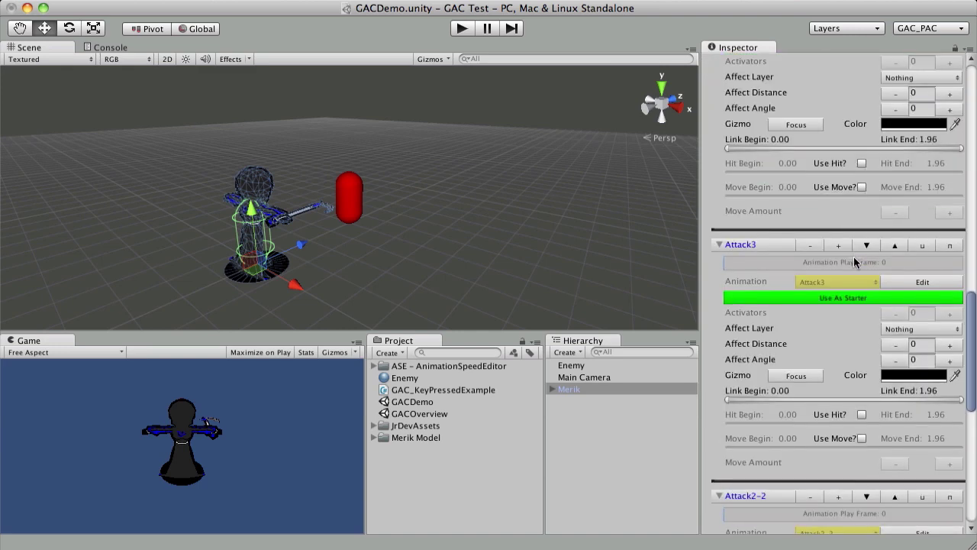
scroll(853, 257, "up", 5)
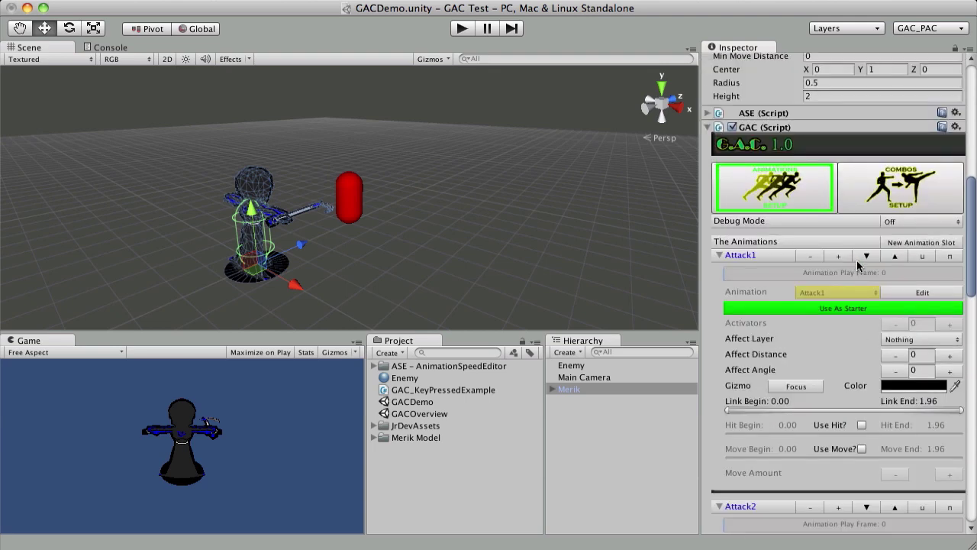
left_click(861, 307)
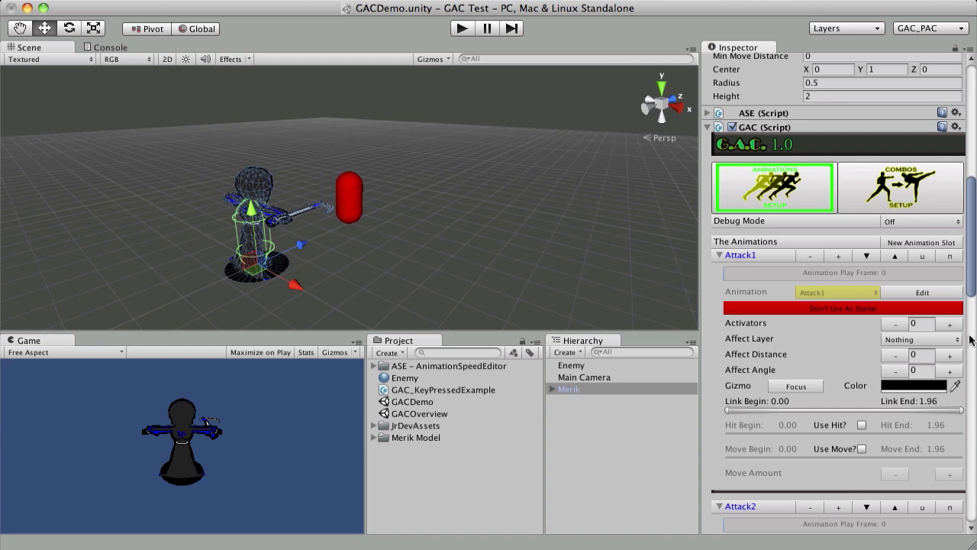
Step: Set Attack1's Activators to 1 and its Affect Layer to Enemies
left_click(950, 325)
left_click(946, 341)
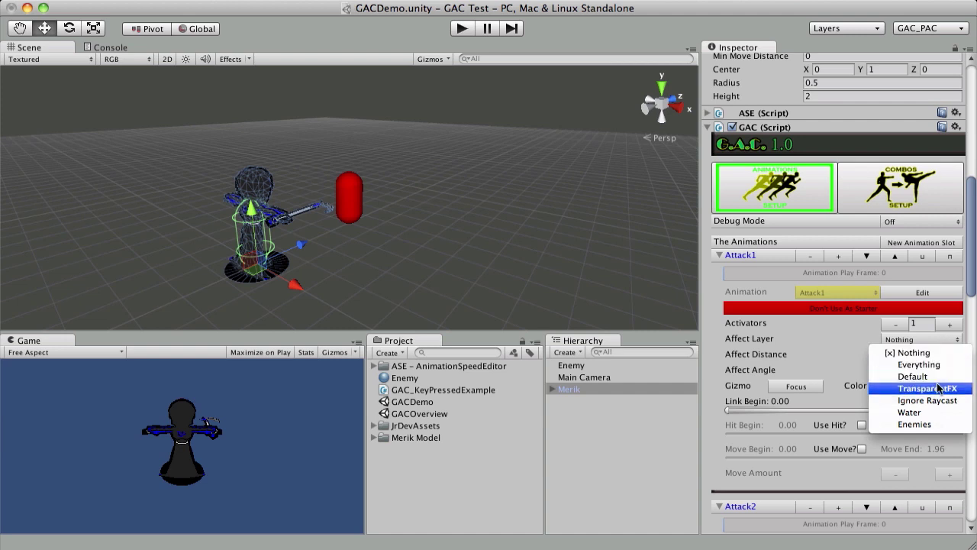
left_click(916, 425)
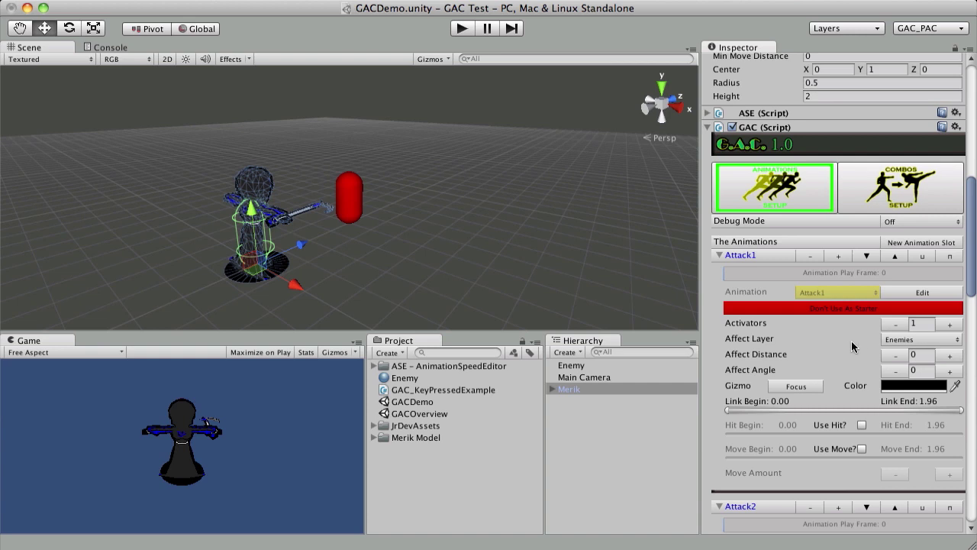
Step: Set Attack1's Affect Distance to 3 and its Affect Angle to 90
left_click(928, 354)
left_click(925, 371)
type("90")
Step: Focus Attack1's gizmo to inspect its affected area in the scene, and change the gizmo color to red
left_click(794, 386)
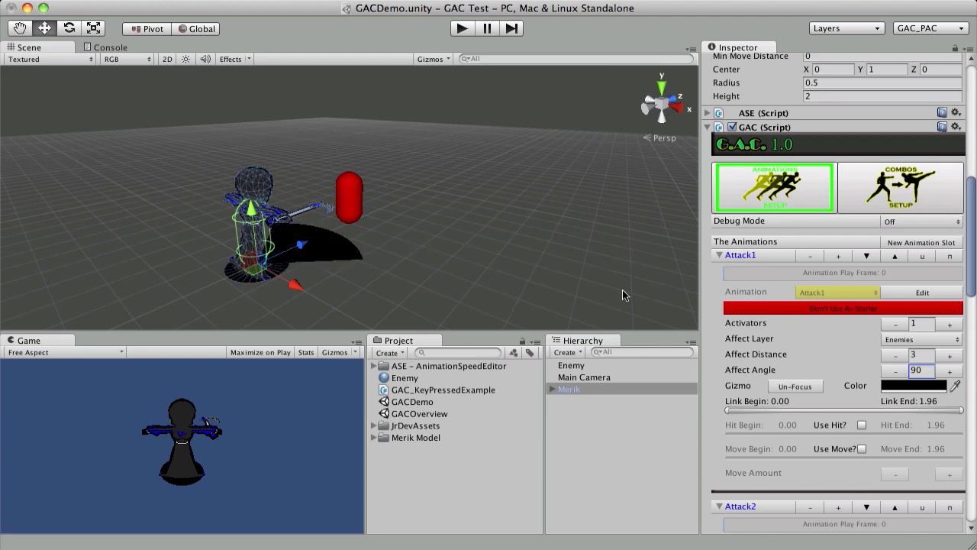
left_click_drag(371, 203, 240, 285, "alt")
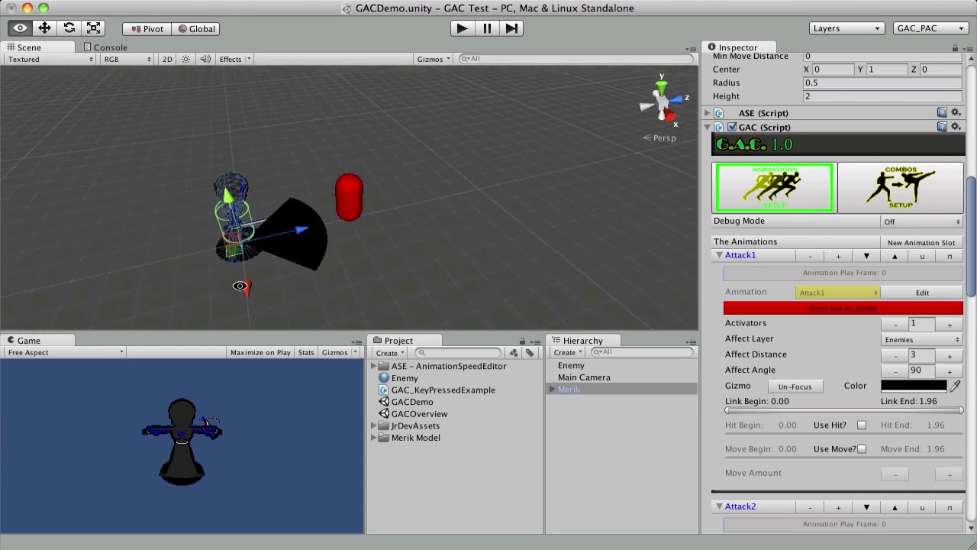
left_click_drag(383, 209, 348, 205, "alt")
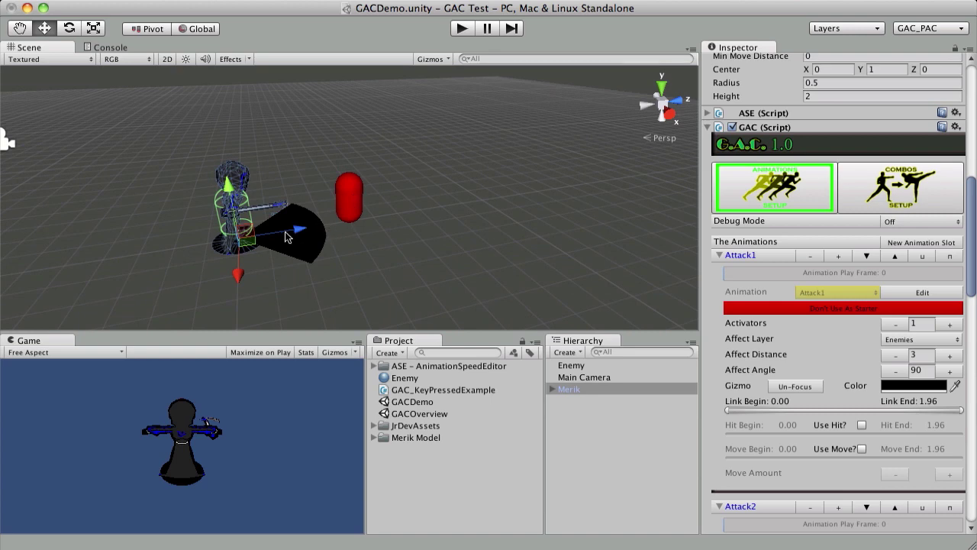
left_click_drag(285, 237, 360, 196, "alt")
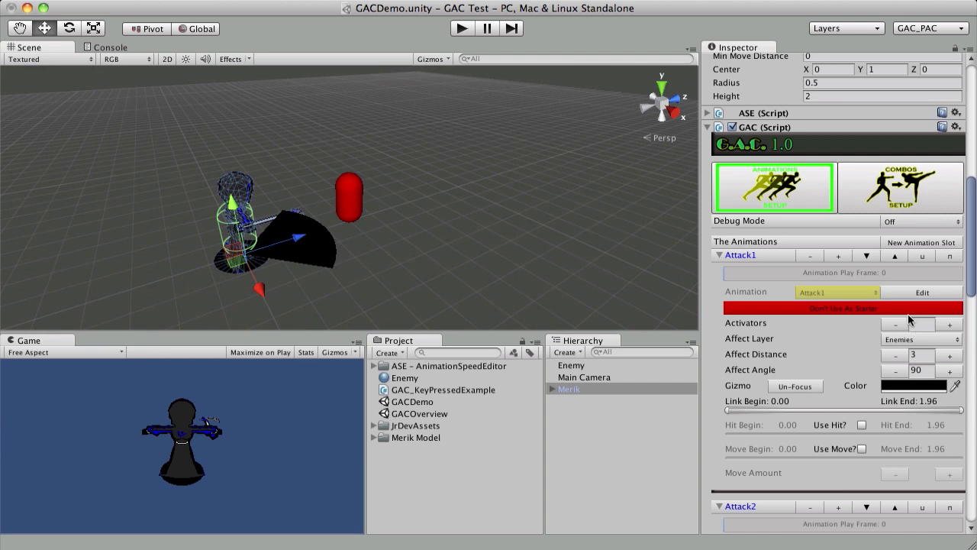
left_click(954, 386)
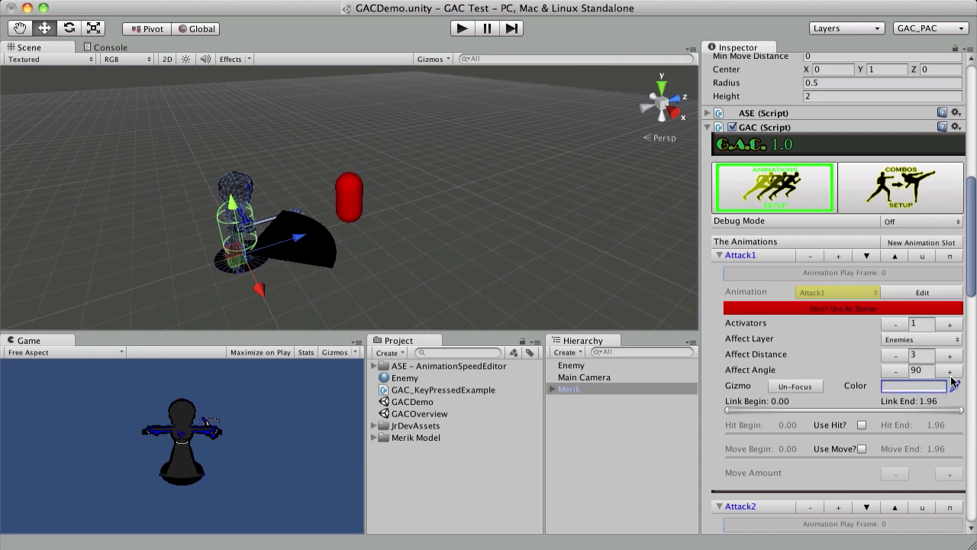
left_click(920, 311)
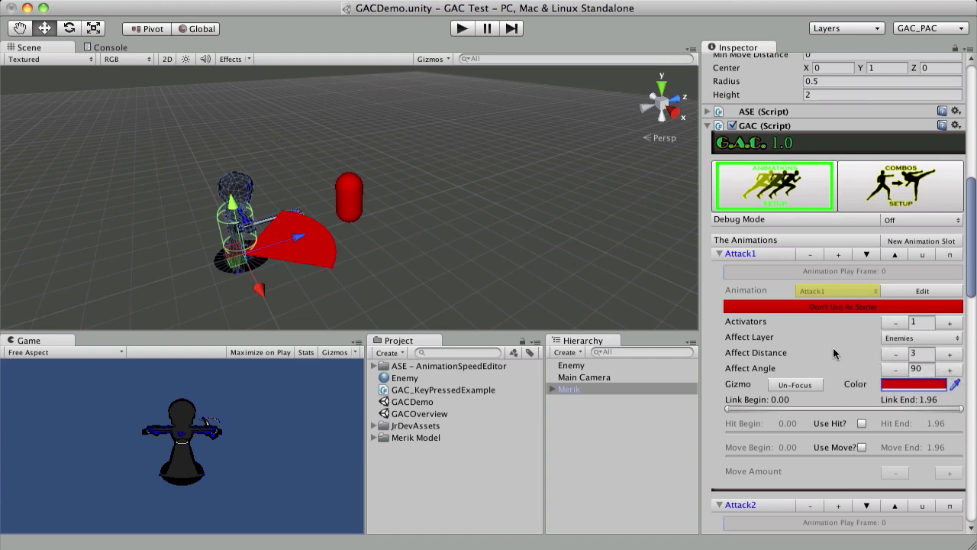
Step: Set Attack1's Link Begin to 1.40 on the link range
scroll(779, 368, "down", 3)
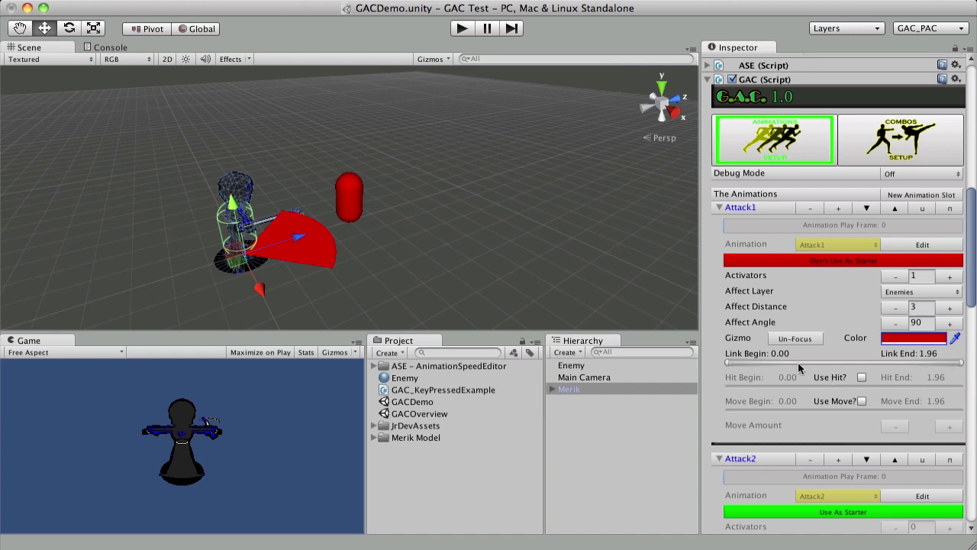
left_click_drag(727, 364, 875, 380)
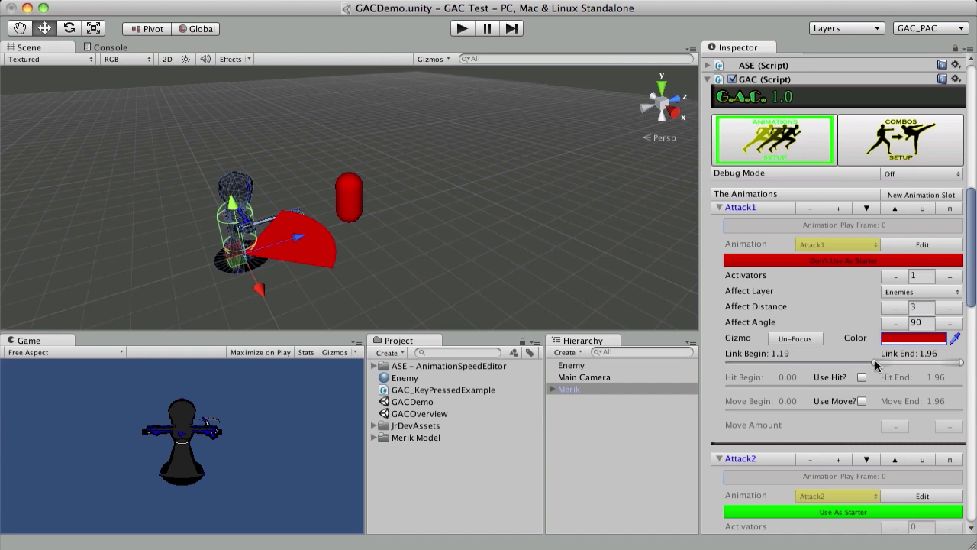
left_click_drag(874, 360, 898, 372)
left_click_drag(897, 366, 899, 368)
Step: Enable Use Hit for Attack1 and set Hit Begin to 0.10
scroll(828, 293, "down", 2)
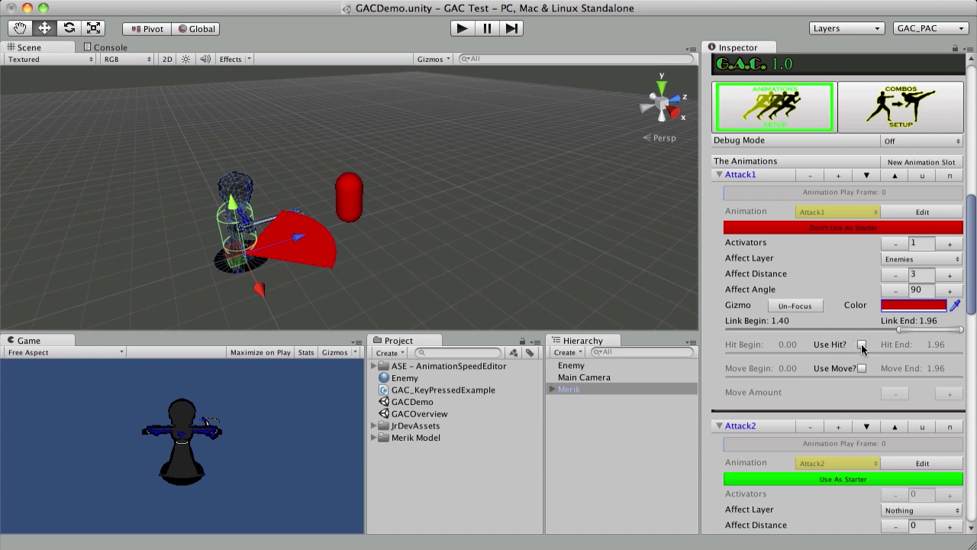
left_click(861, 345)
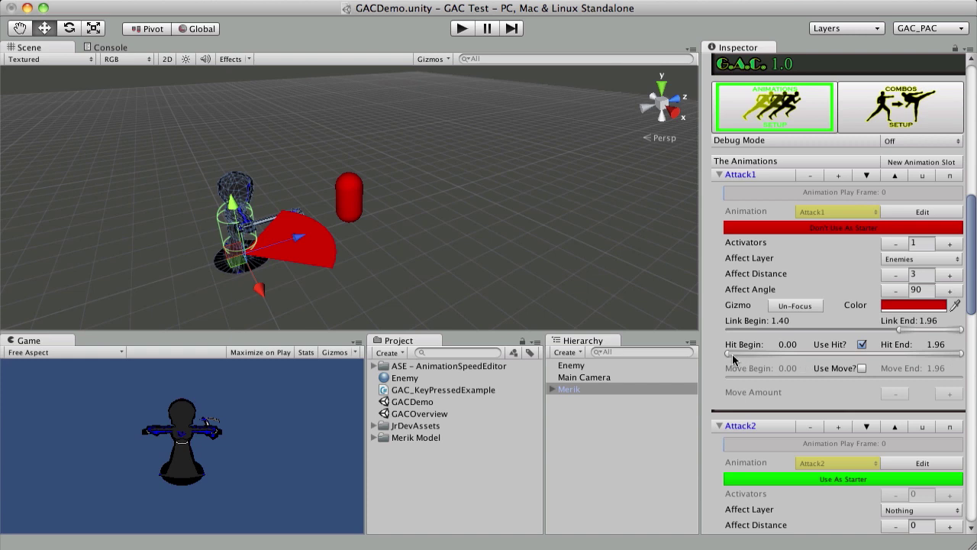
left_click_drag(727, 356, 740, 365)
Step: Enable Use Move for Attack1, with Move Begin at 0.23, Move End at 0.43 and a Move Amount of 0.2
left_click(863, 368)
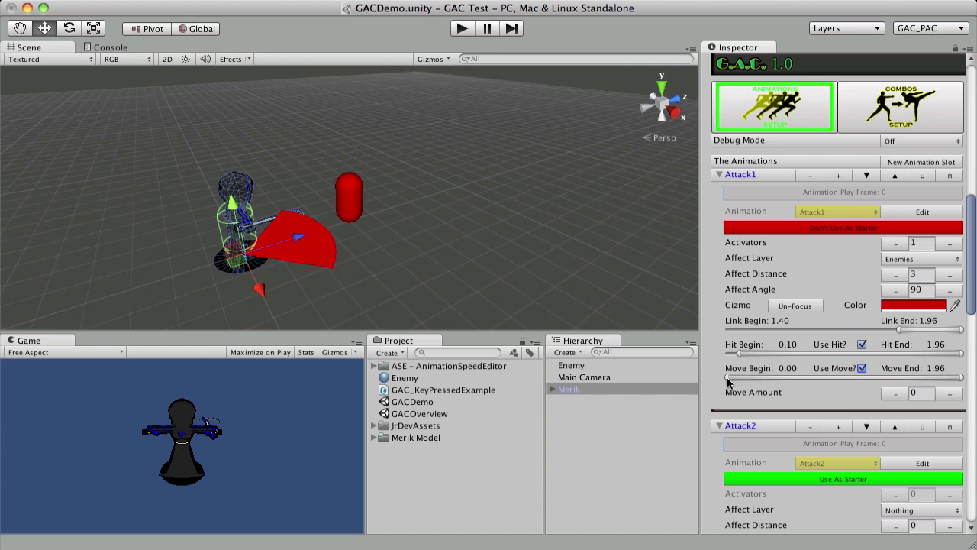
left_click_drag(727, 379, 758, 389)
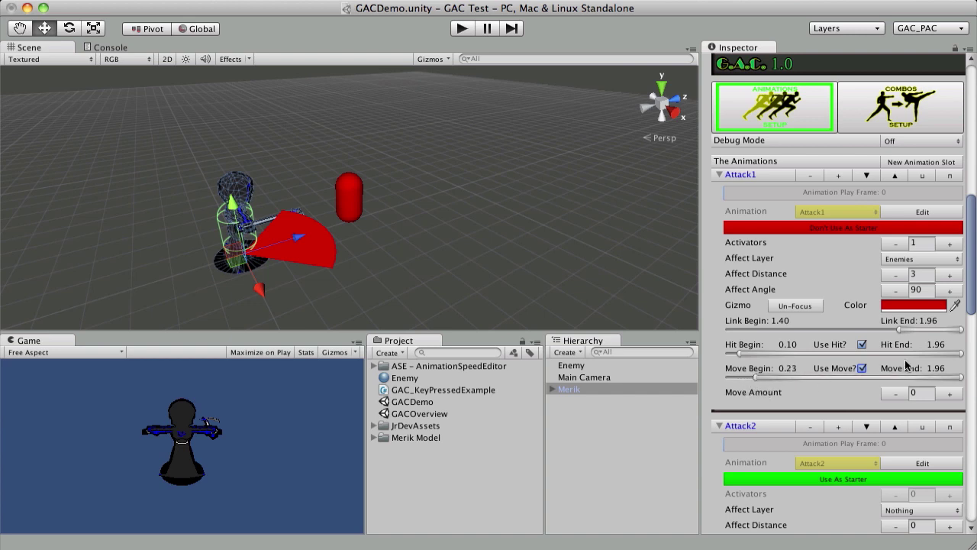
left_click_drag(963, 381, 779, 393)
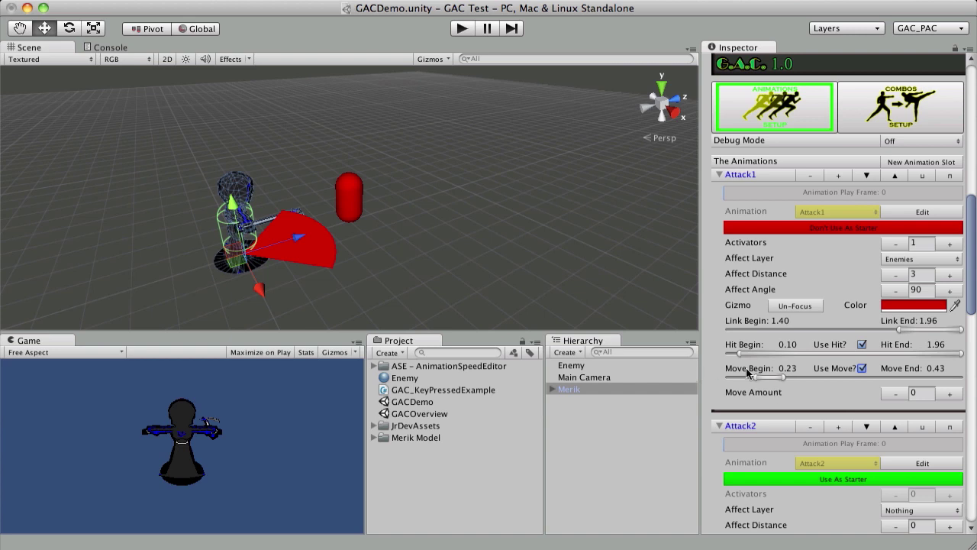
left_click(947, 394)
left_click(924, 393)
type("0.1")
scroll(832, 354, "down", 1)
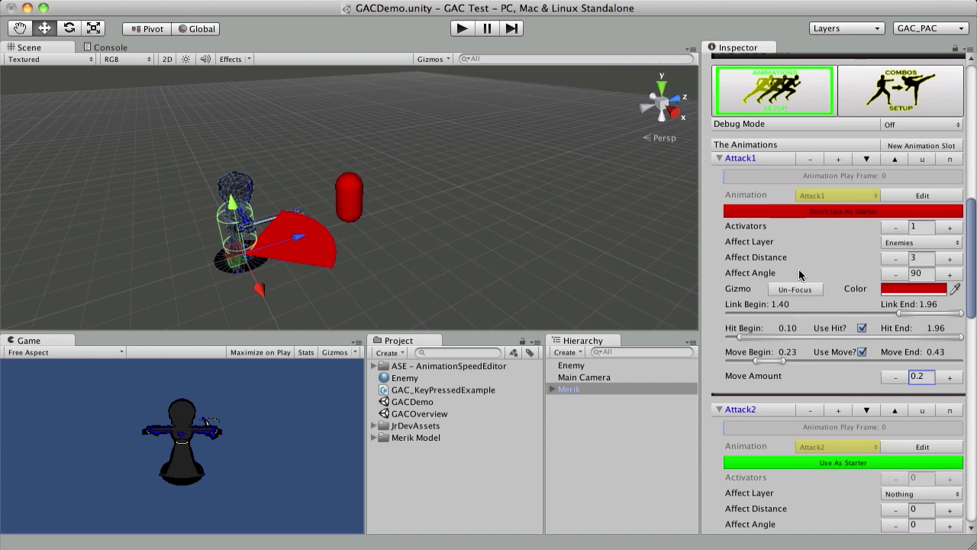
Step: Check which starter animation is offered on the Combos Setup page, and return to Animations Setup
scroll(832, 305, "up", 5)
scroll(833, 309, "down", 3)
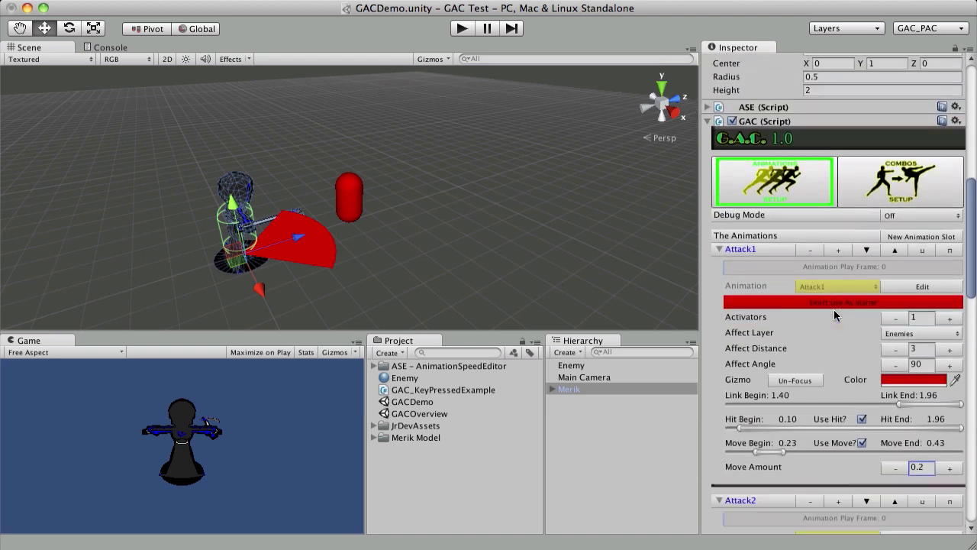
scroll(847, 275, "up", 2)
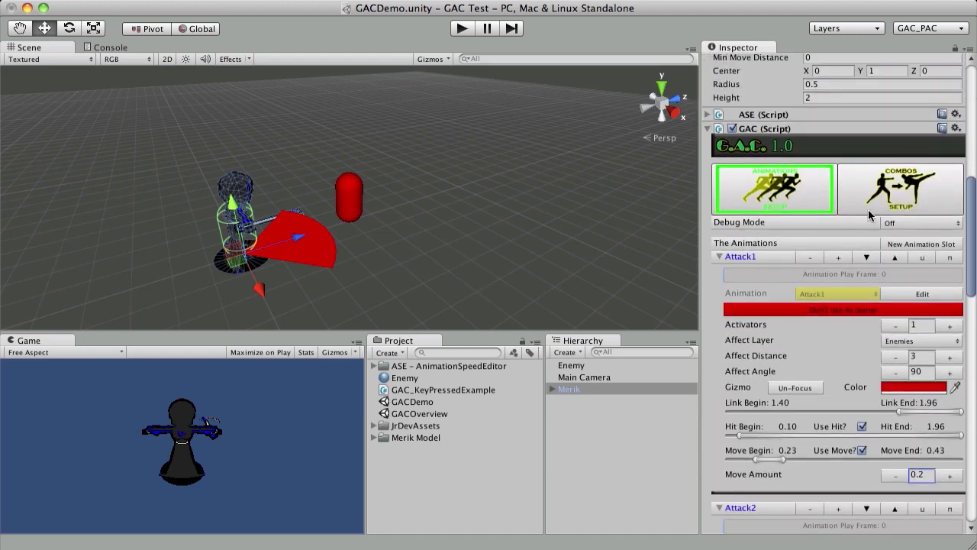
left_click(884, 197)
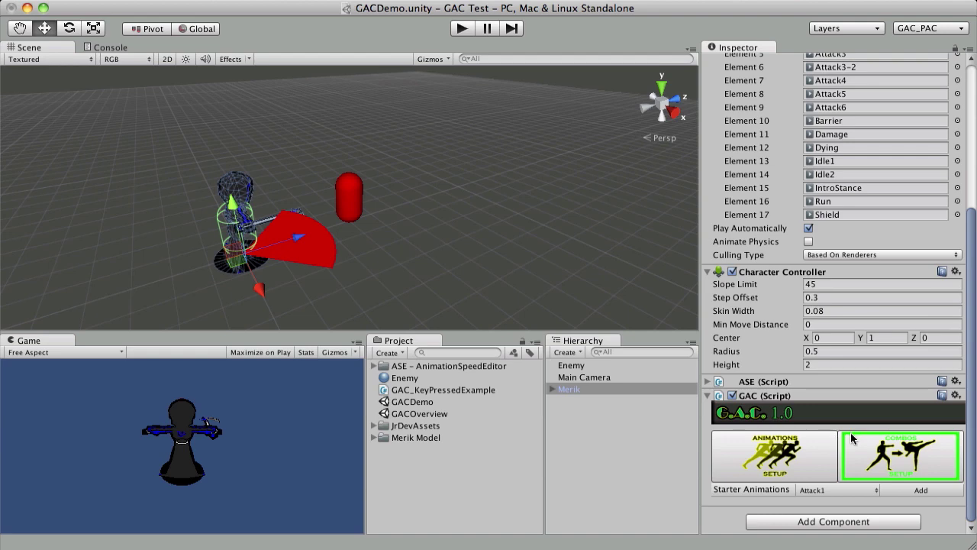
left_click(817, 468)
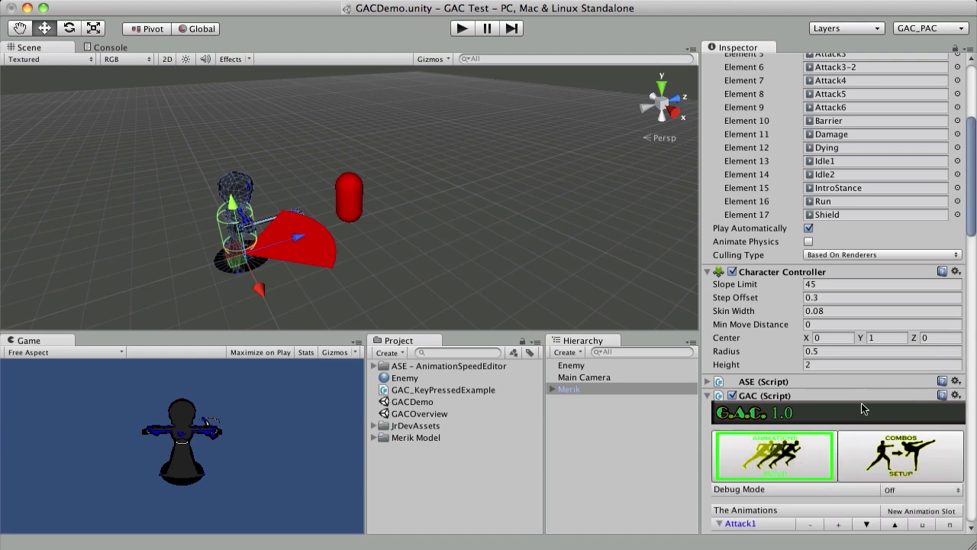
Step: Set the Affect Layer of the Attack2 animation to Enemies
scroll(877, 281, "down", 3)
scroll(877, 281, "down", 3)
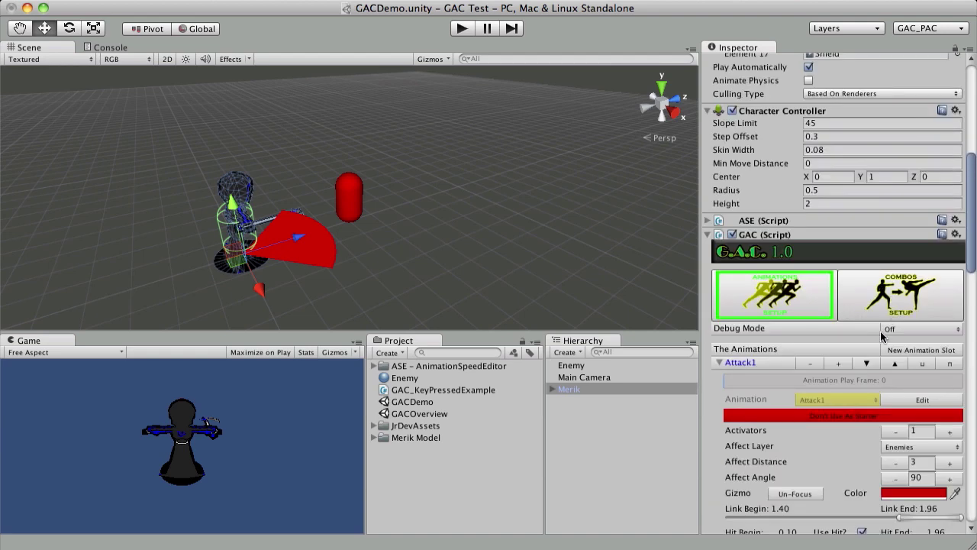
scroll(861, 343, "down", 6)
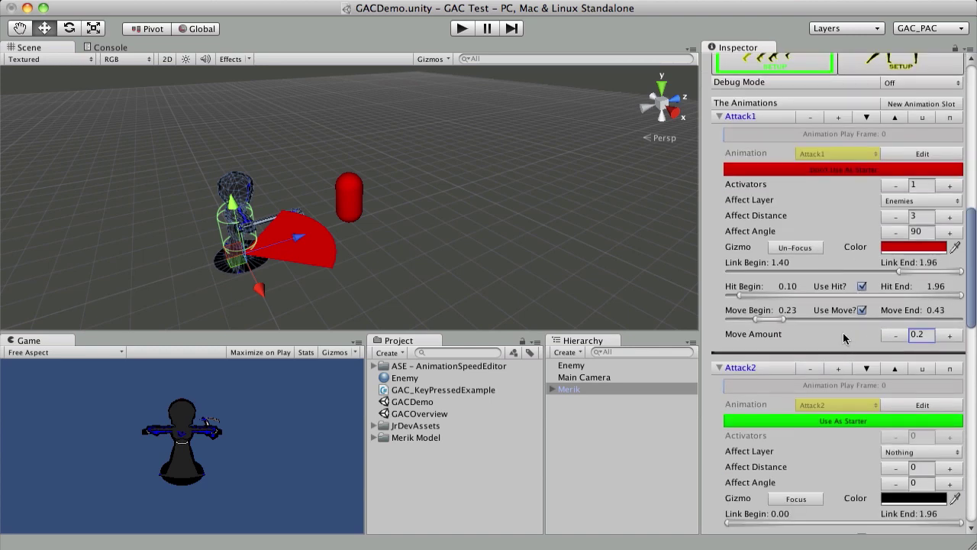
scroll(859, 279, "down", 4)
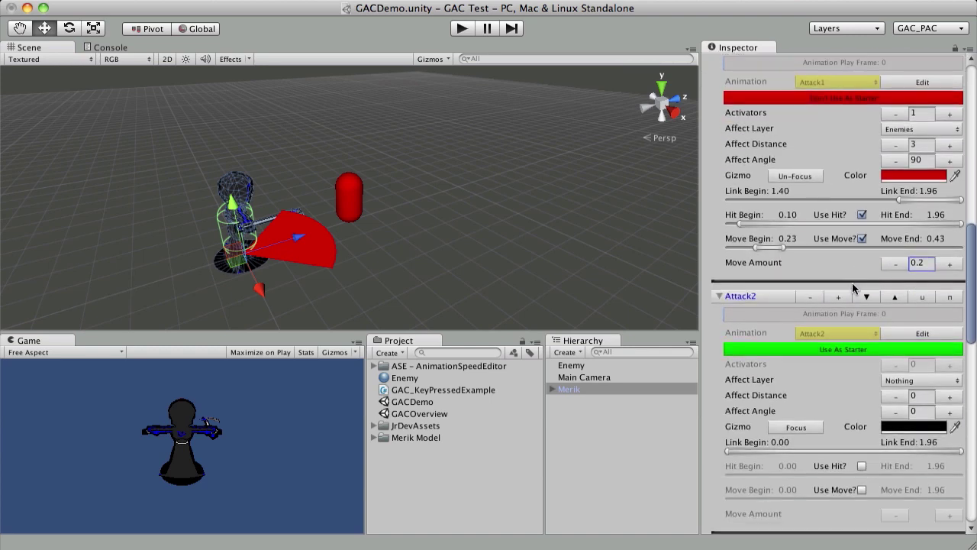
scroll(853, 288, "down", 4)
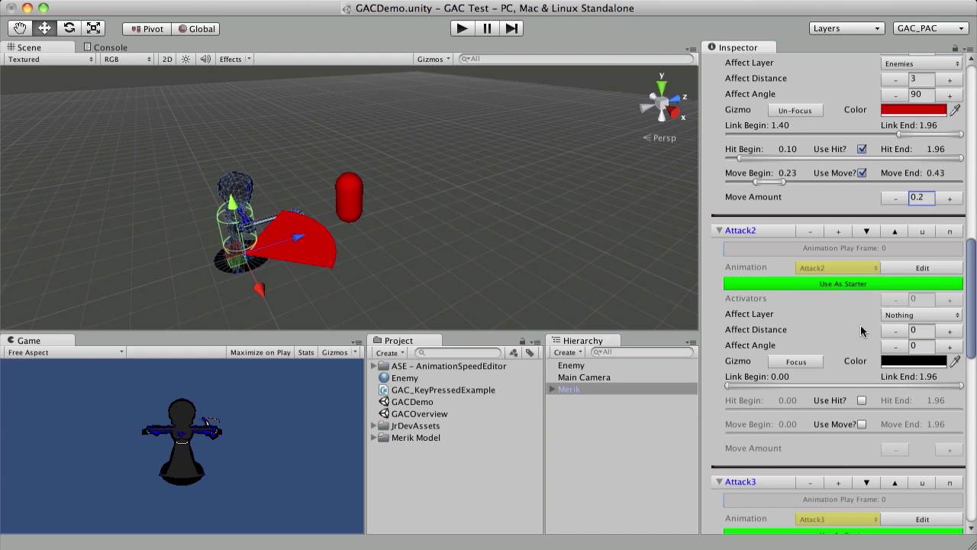
left_click(905, 314)
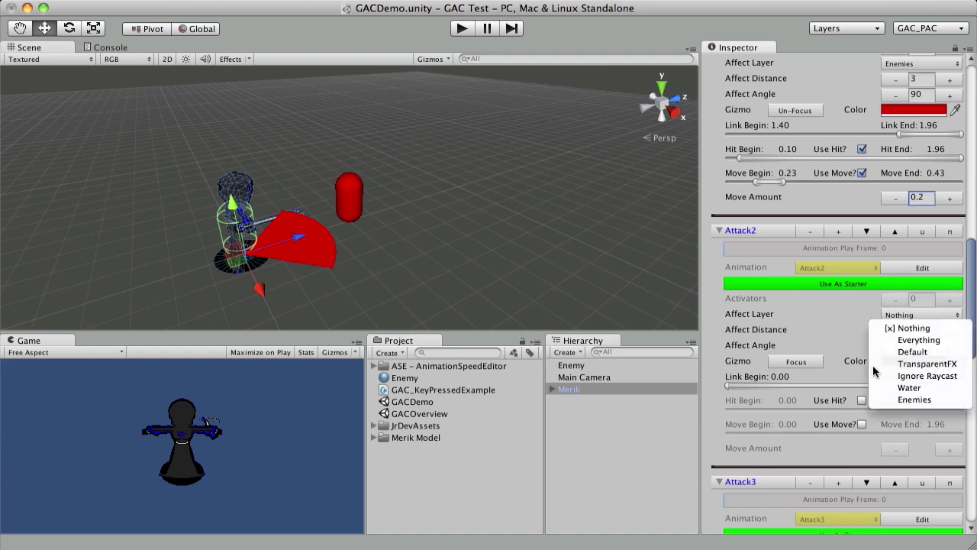
left_click(901, 397)
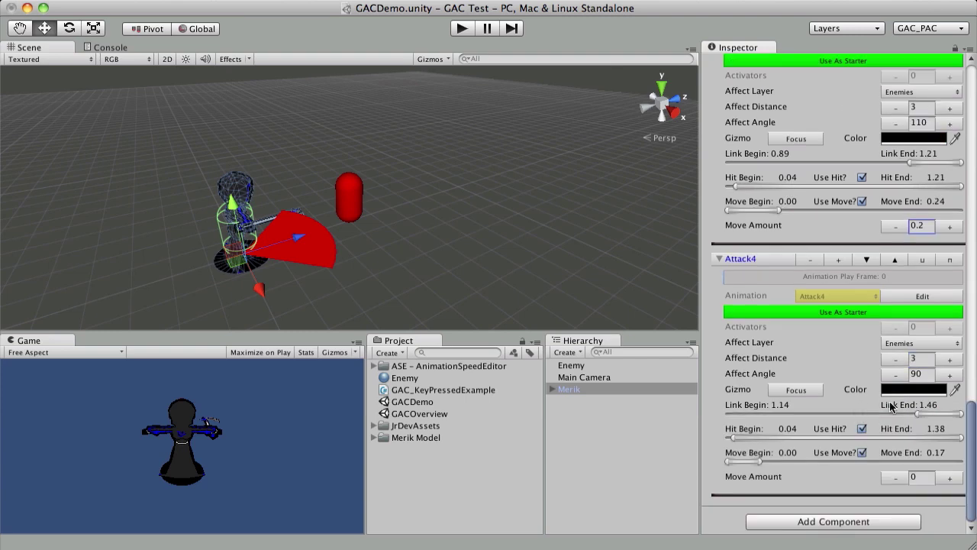
Step: Set the Move Amount of the Attack4 animation to 0.2
scroll(891, 401, "up", 3)
scroll(892, 401, "down", 3)
left_click(931, 477)
type("0.2")
Step: Look over the configured animation slots and mark the Attack4 animation for use as a starter
scroll(903, 441, "up", 2)
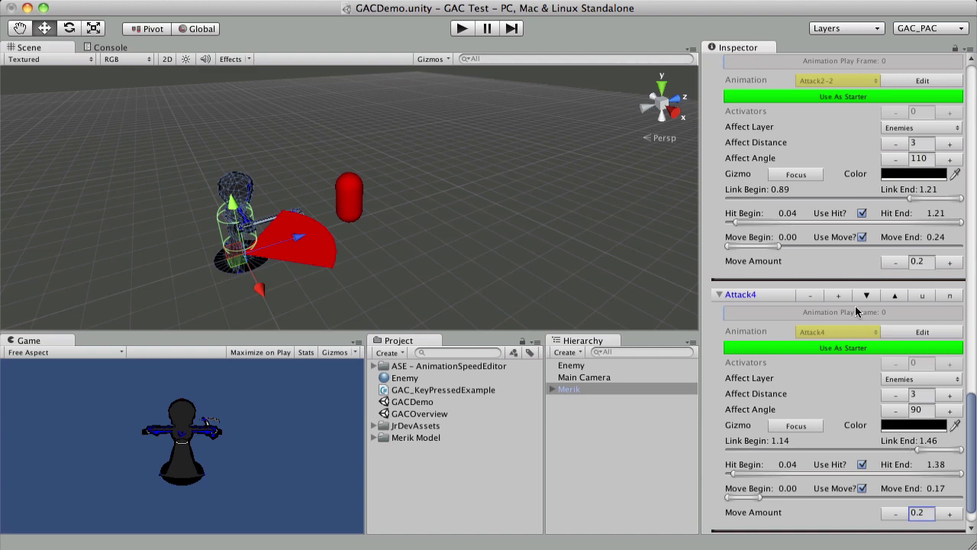
scroll(841, 374, "up", 15)
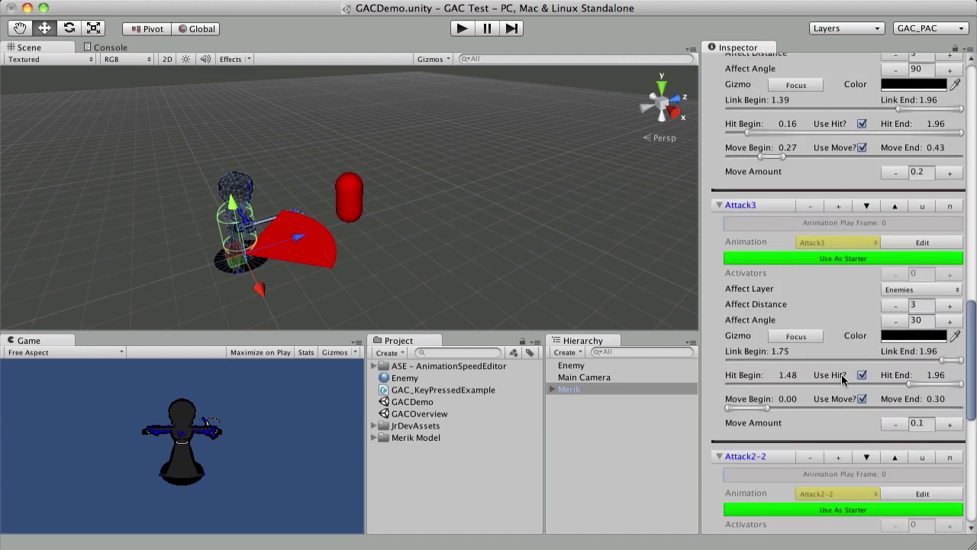
scroll(843, 380, "up", 5)
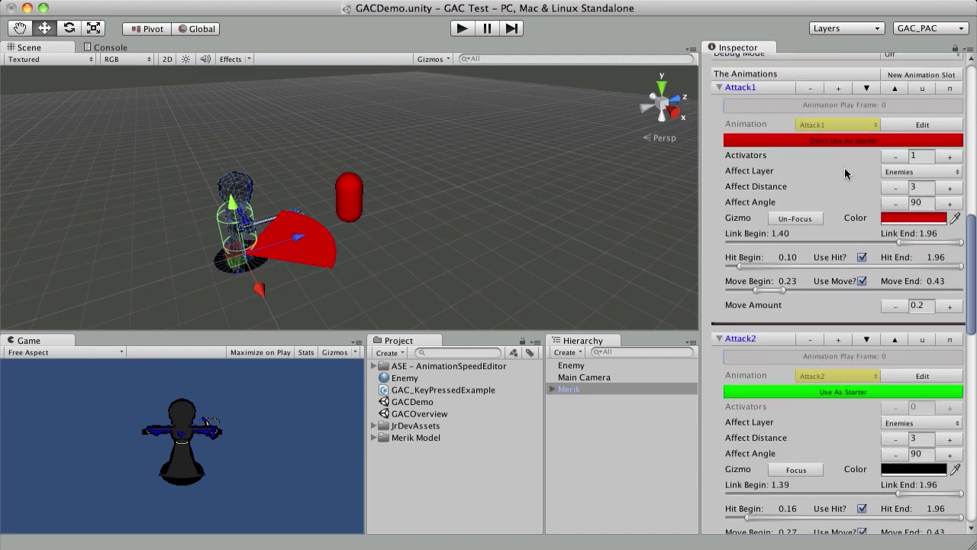
scroll(848, 274, "down", 20)
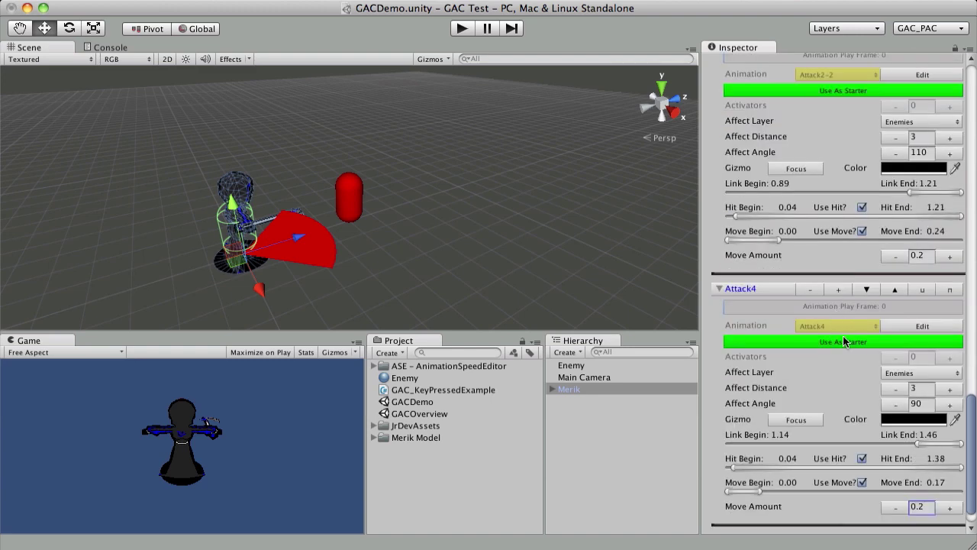
left_click(865, 344)
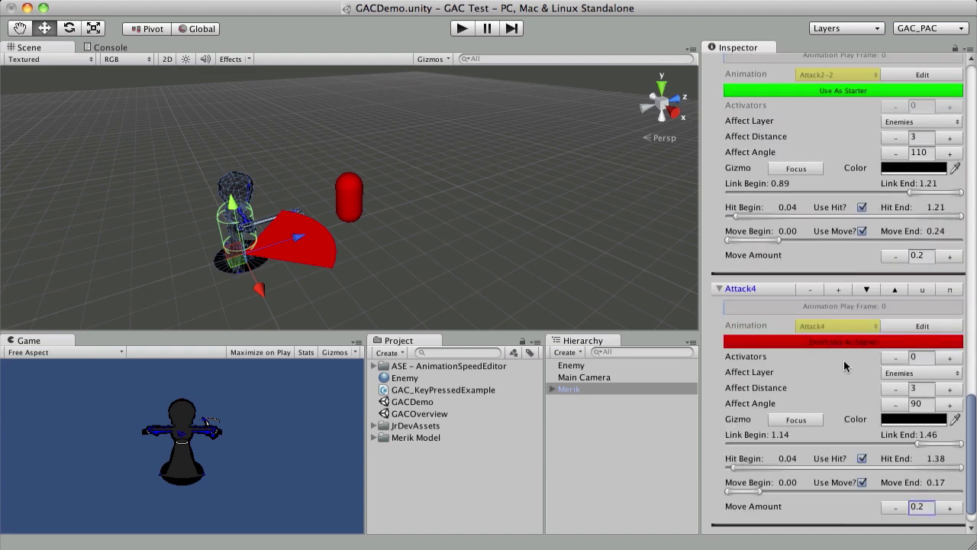
Step: Review the starter, affect, link, hit and move settings of all attack animation slots from Attack1 to Attack4
scroll(852, 421, "down", 1)
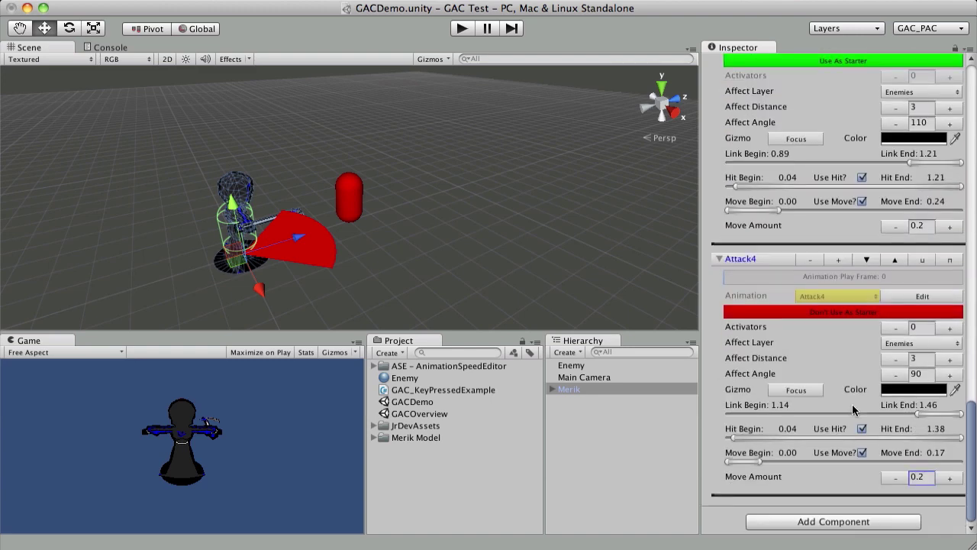
scroll(852, 404, "up", 1)
scroll(857, 408, "down", 1)
scroll(856, 242, "up", 10)
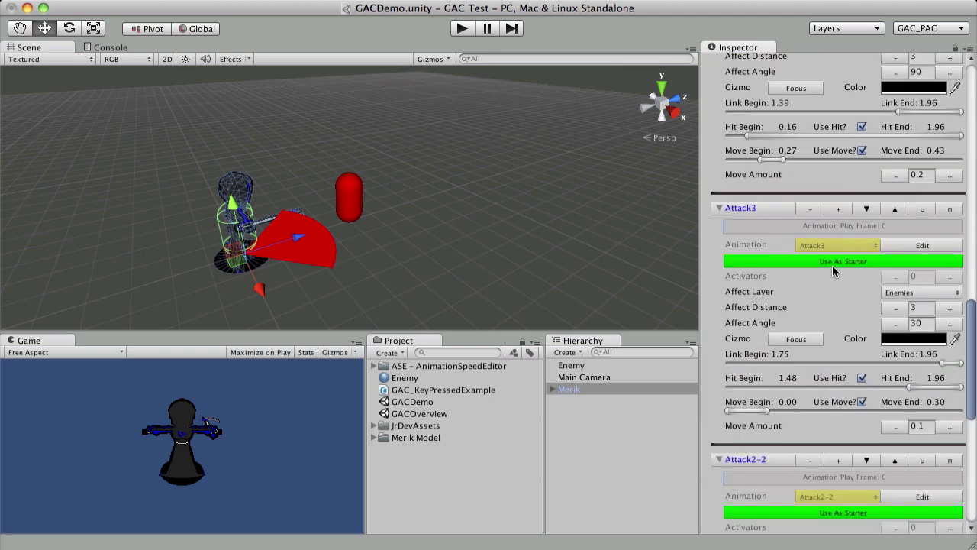
scroll(813, 277, "up", 13)
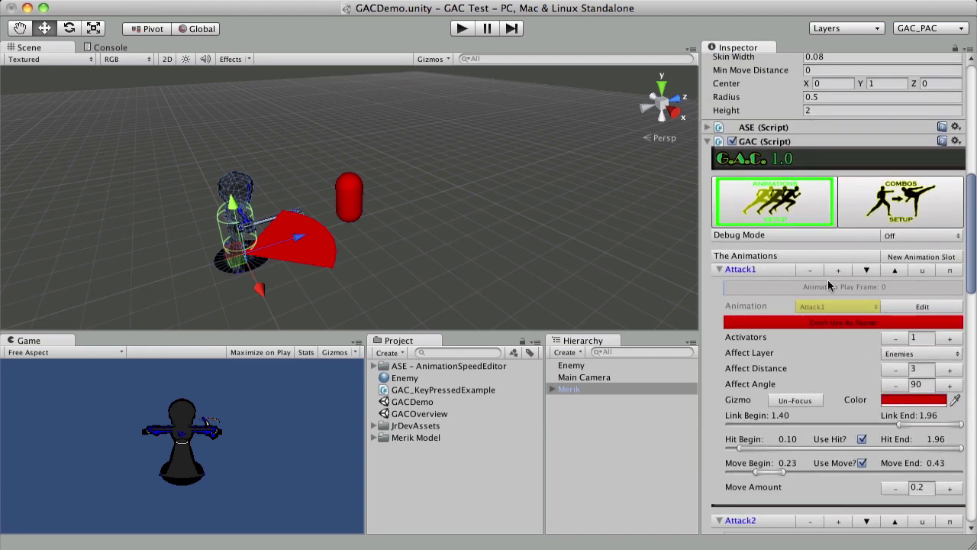
scroll(855, 320, "down", 7)
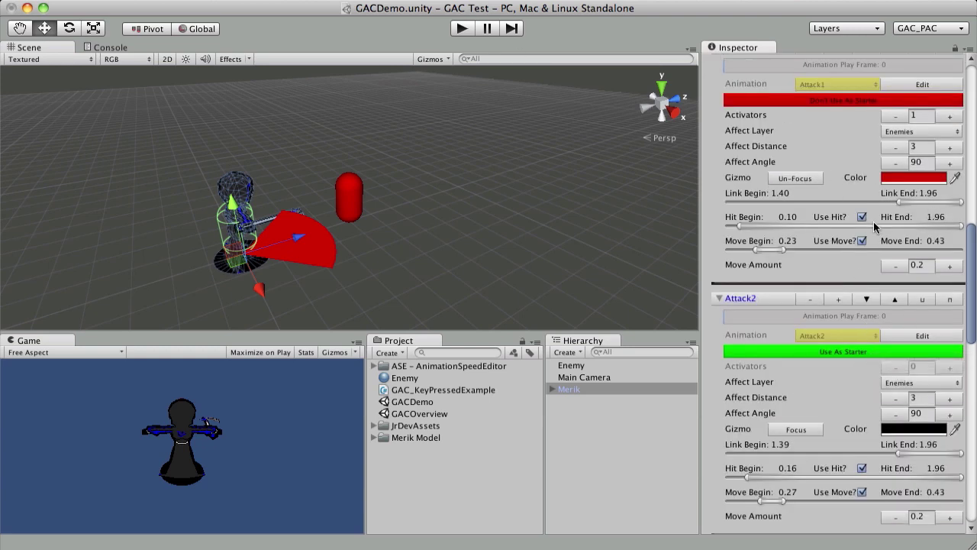
scroll(909, 261, "down", 12)
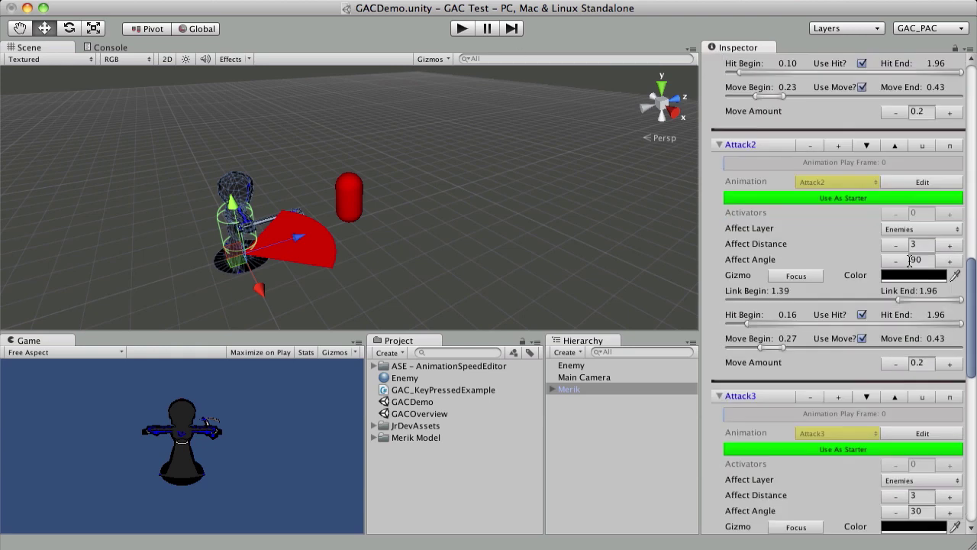
scroll(909, 262, "down", 9)
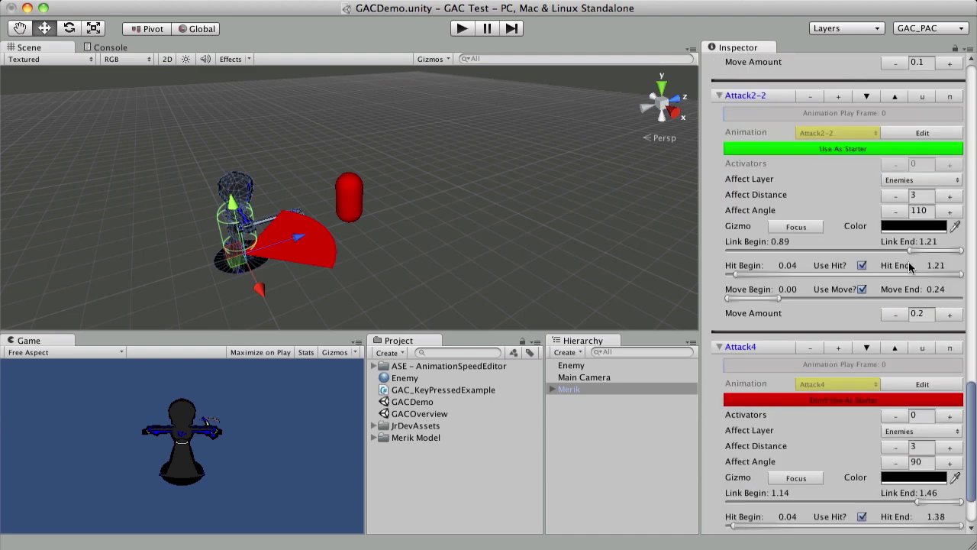